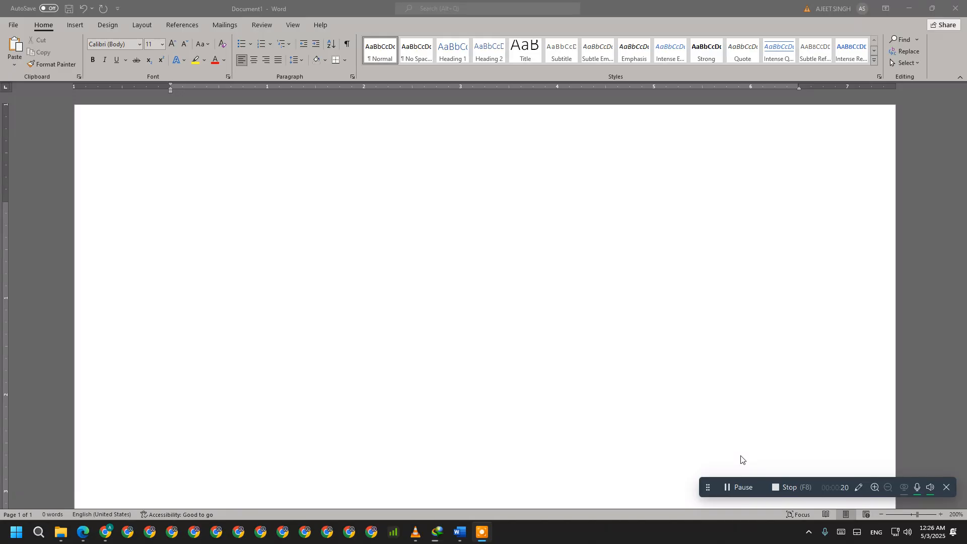
- Switch to Chrome and search Google Images for "WATERMARK" in a new tab
left_click(106, 531)
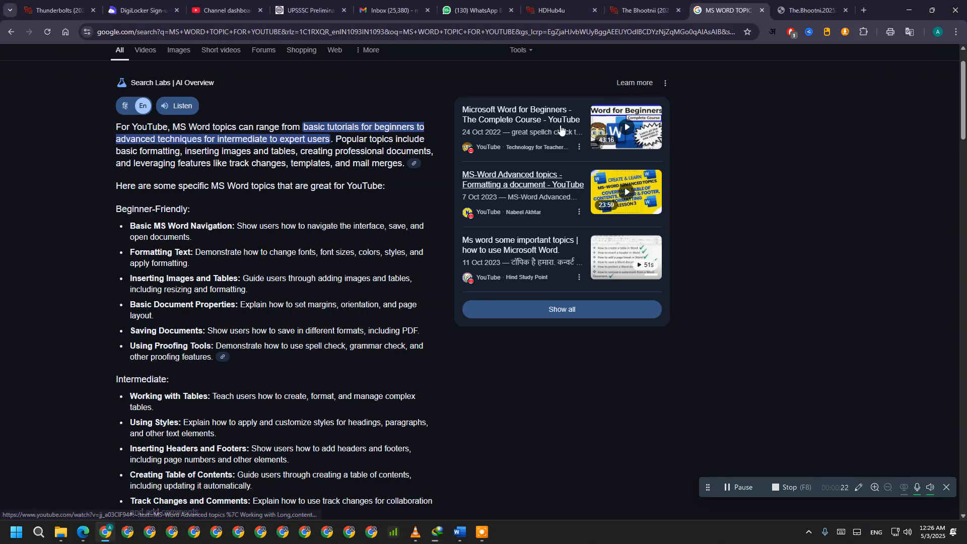
left_click(831, 10)
key("ctrl+t")
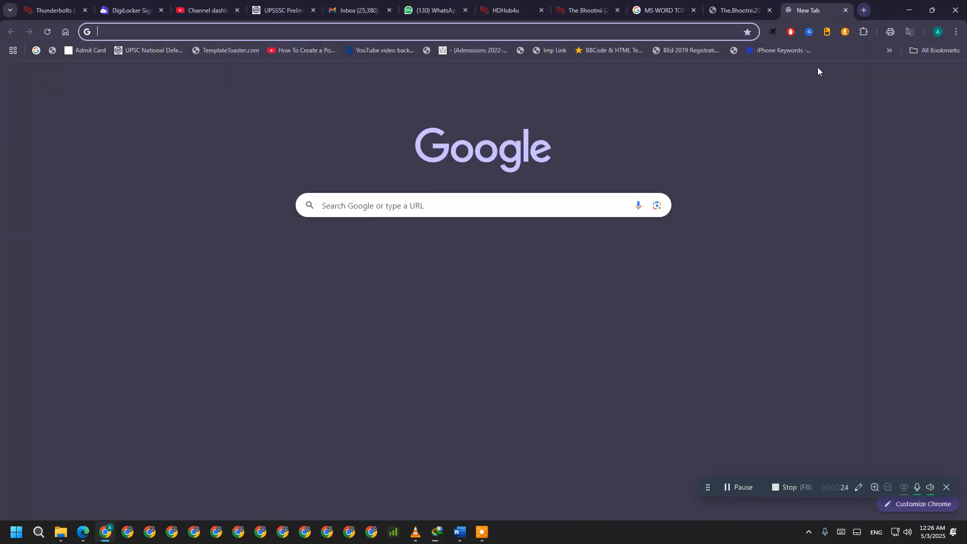
type("Q")
key("BackSpace")
type("W")
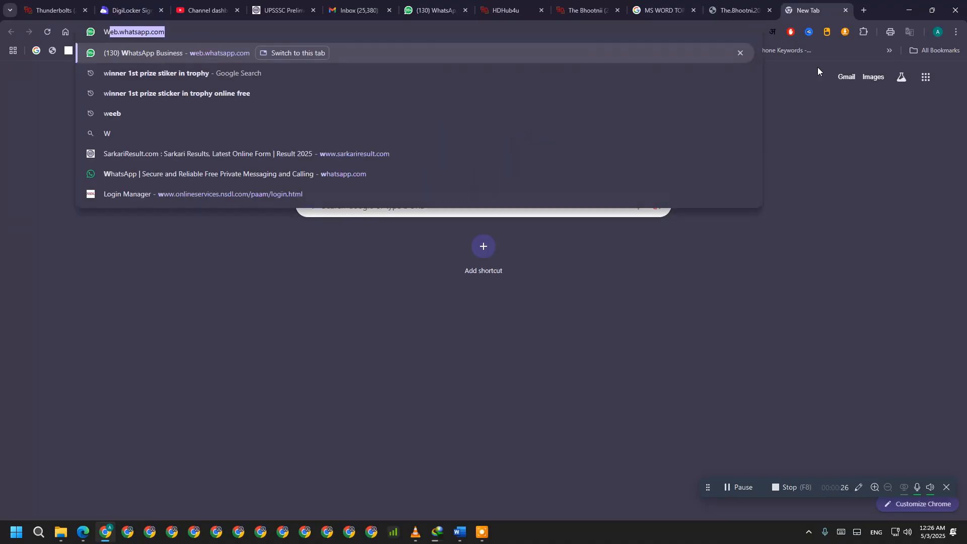
type("ATERMARK")
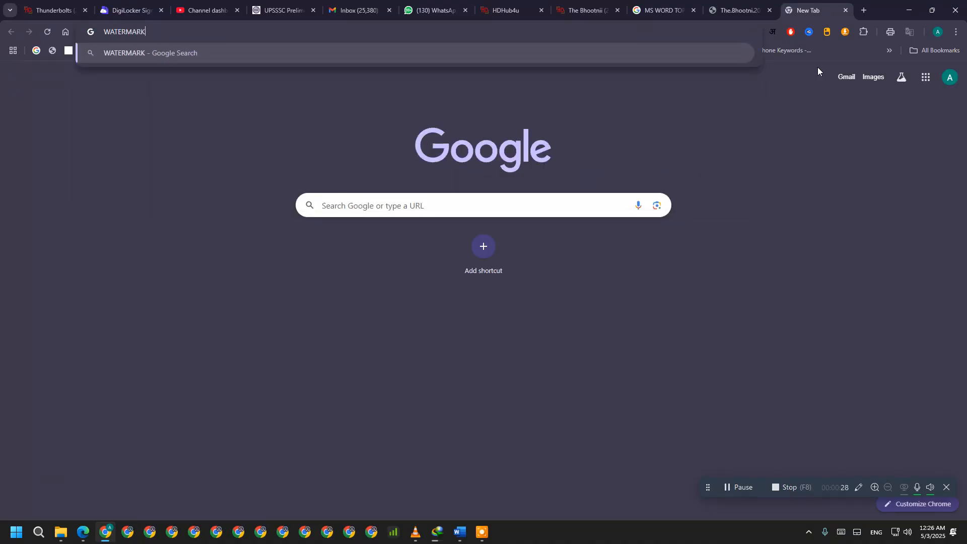
key("Return")
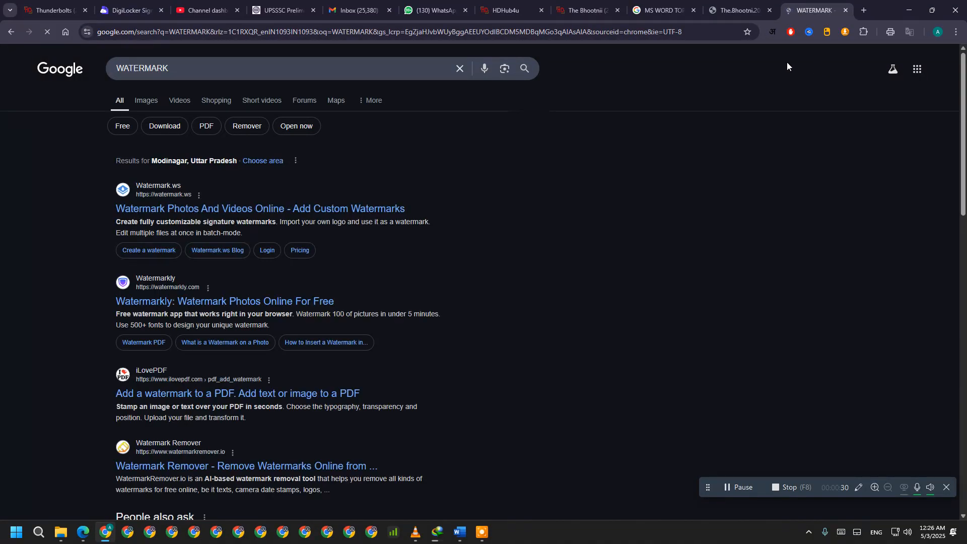
left_click(151, 100)
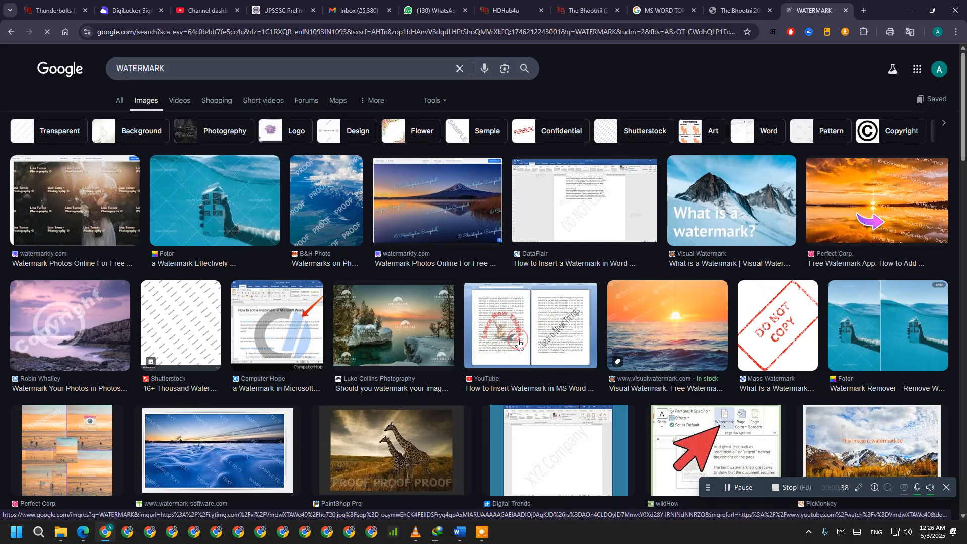
- Open the YouTube image result "How to Insert Watermark in MS Word (Picture & Text)" and examine the watermark examples and related images
left_click(519, 344)
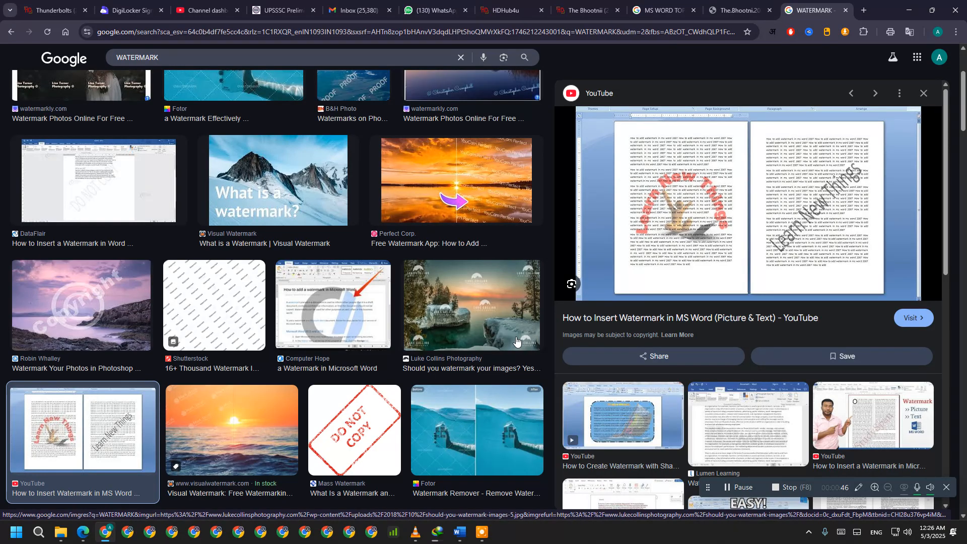
scroll(258, 350, "down", 10)
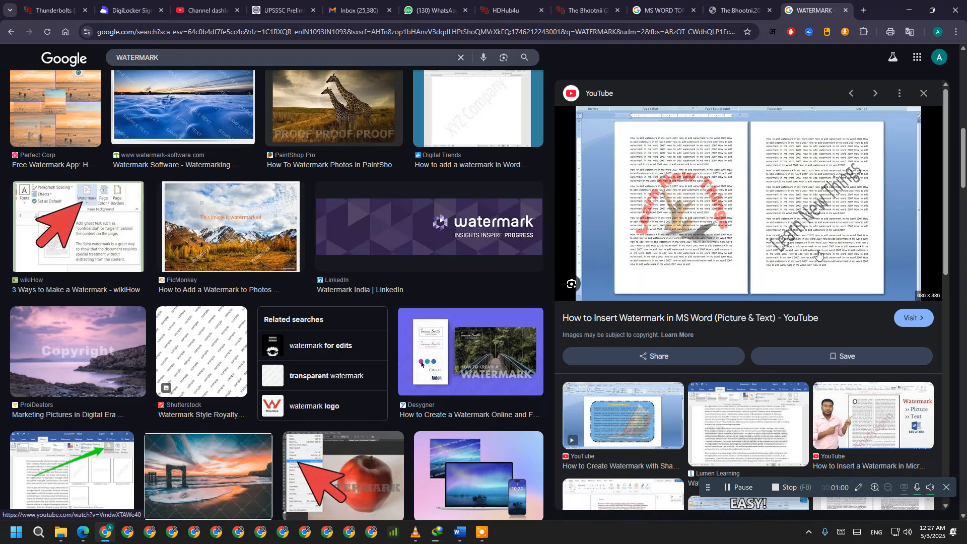
scroll(818, 255, "down", 3)
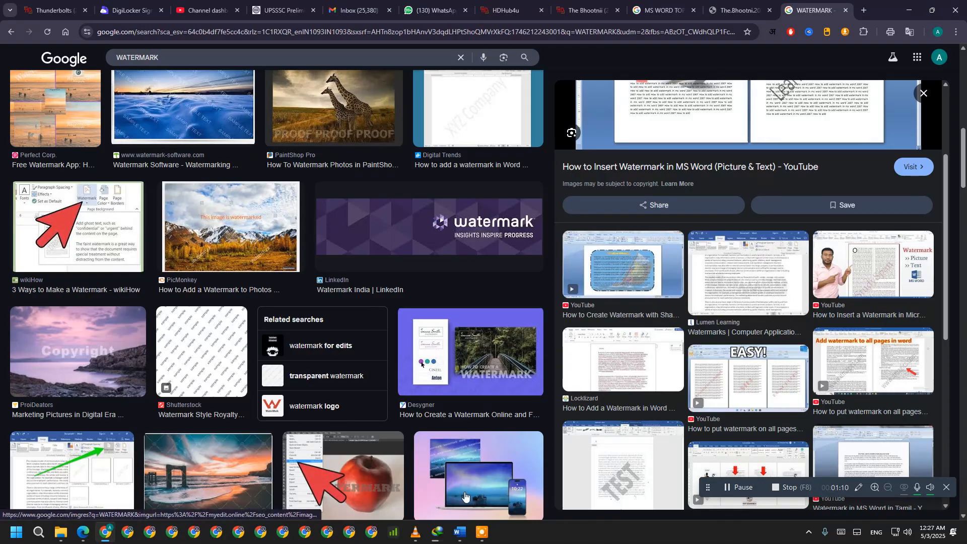
- Switch back to Word and insert blank pages until the document has 14 pages
mouse_move(459, 532)
left_click(460, 498)
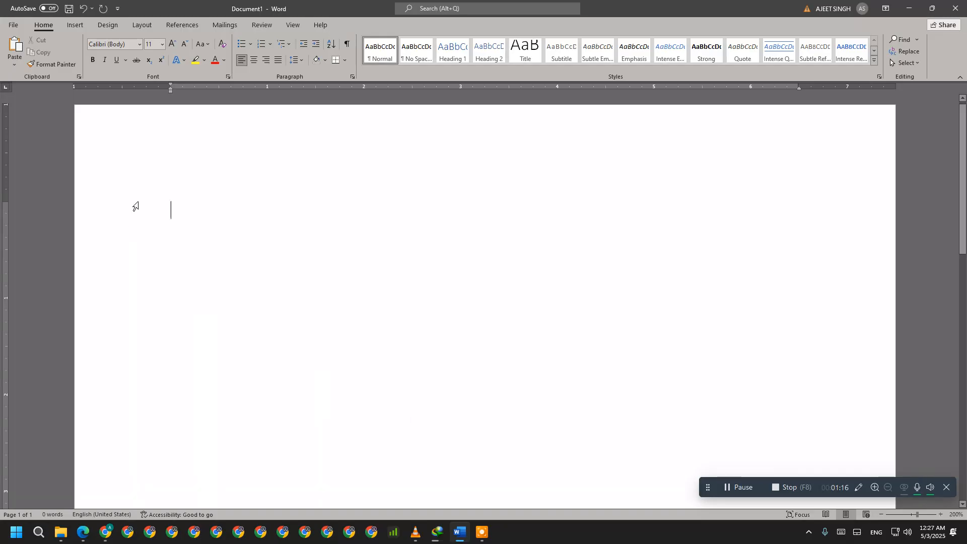
left_click(79, 26)
left_click(54, 60)
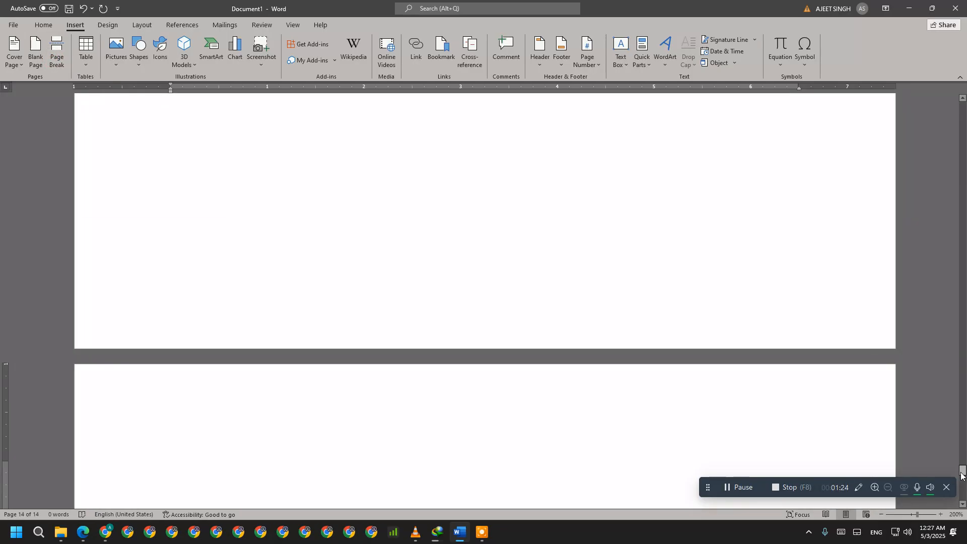
left_click_drag(961, 469, 961, 112)
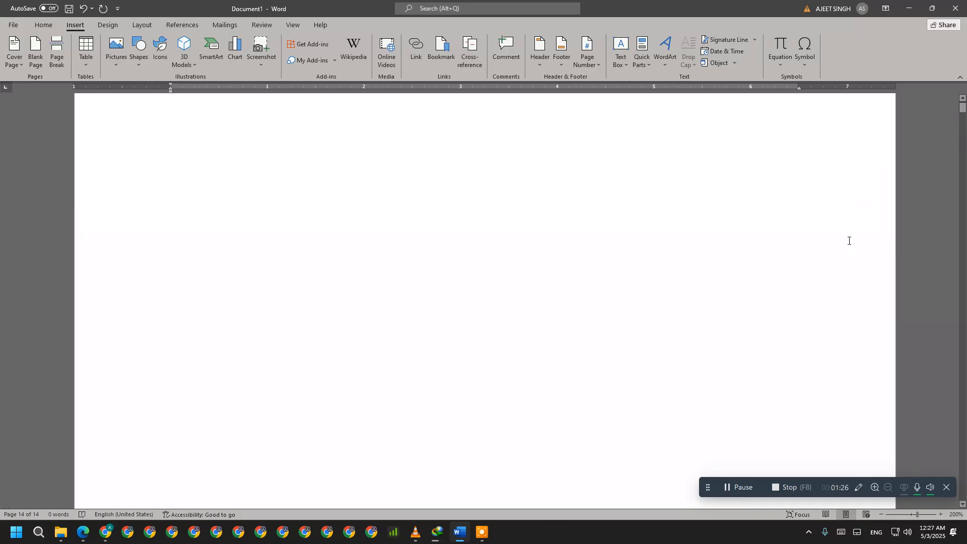
scroll(848, 241, "down", 9)
scroll(848, 240, "down", 9)
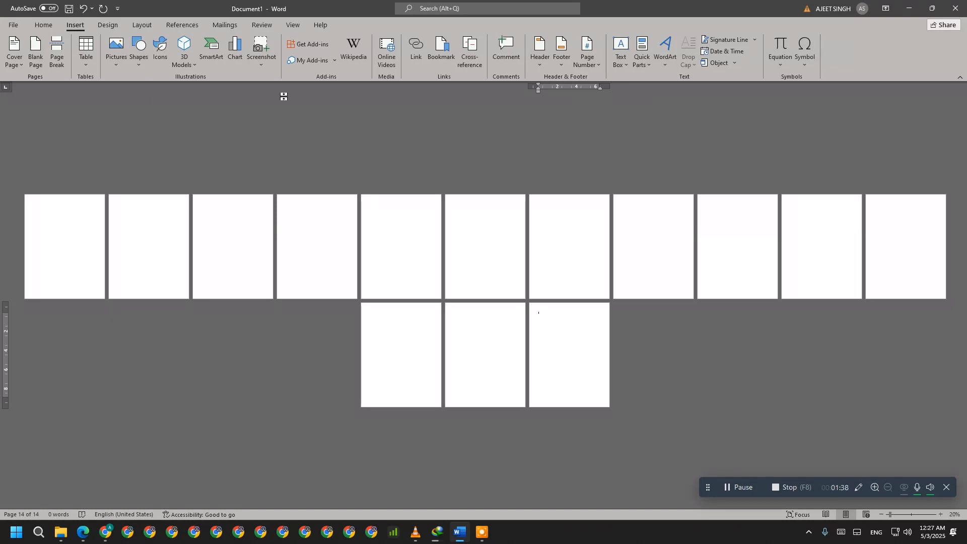
- Open the custom watermark settings and choose a picture watermark
left_click(107, 25)
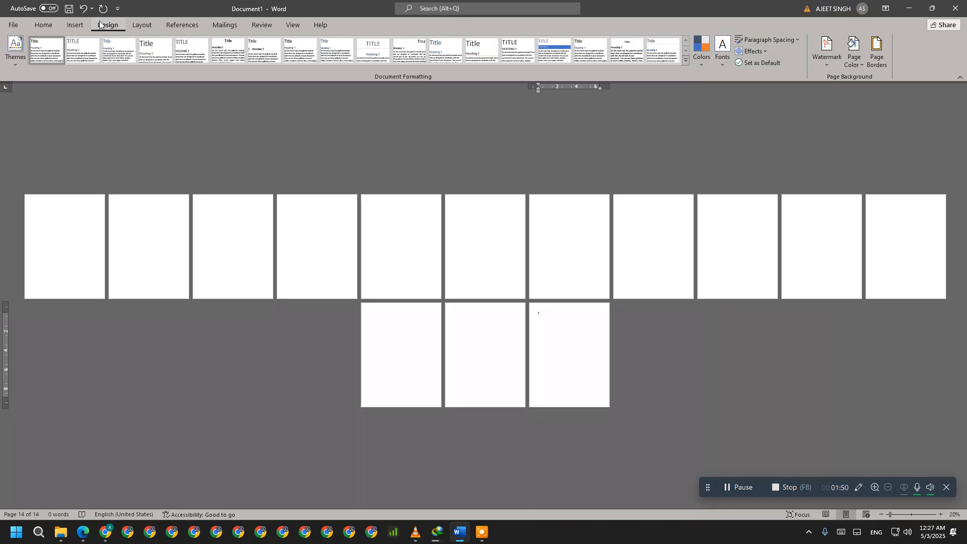
left_click(824, 65)
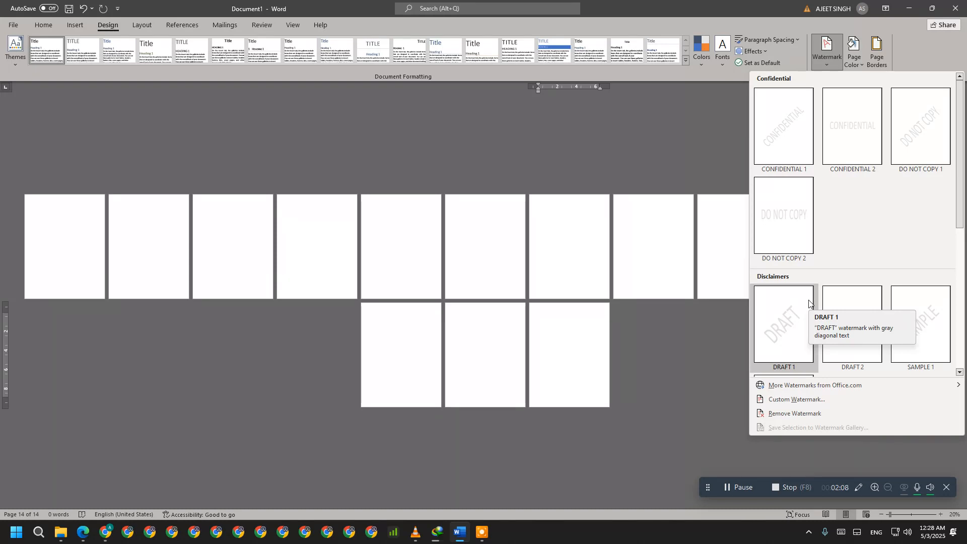
left_click(775, 399)
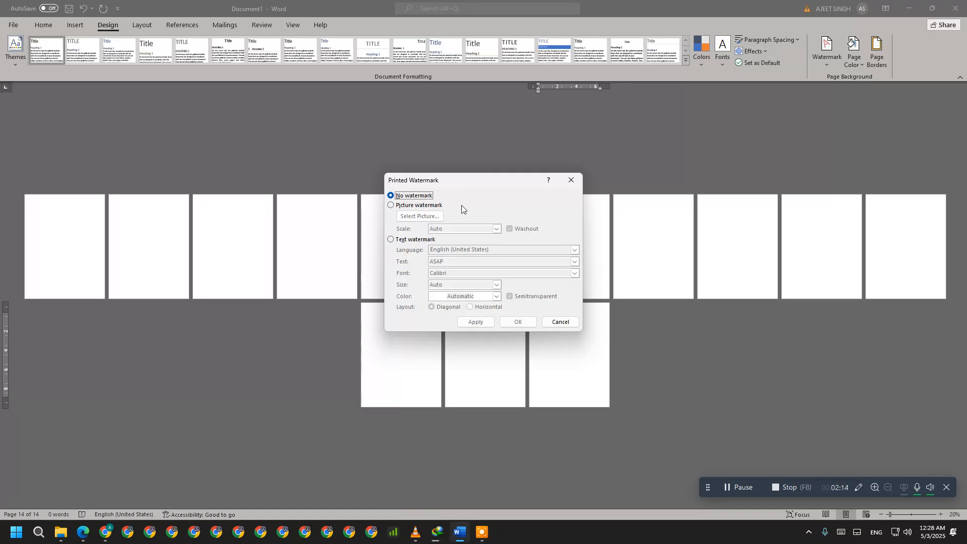
left_click(405, 207)
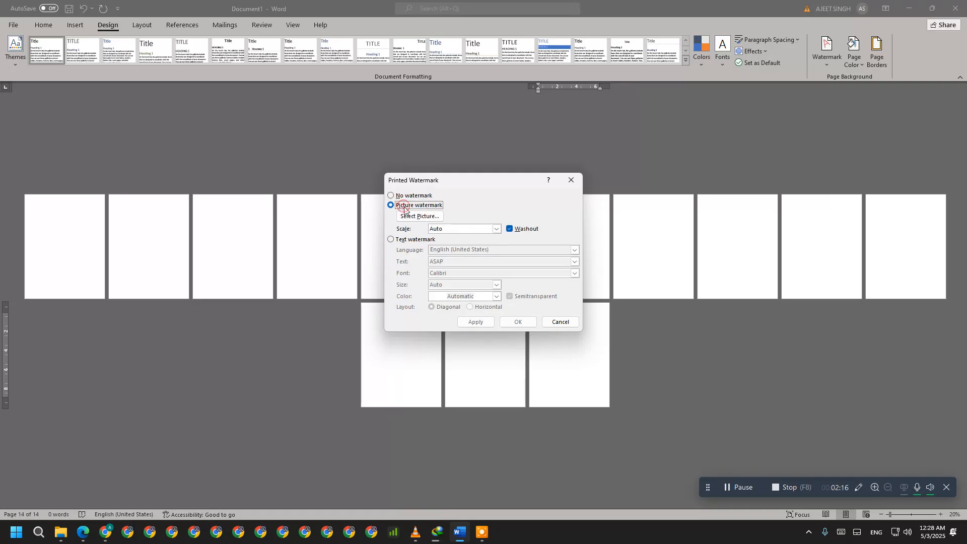
- Select the KRUTI DEV ME picture from the GAMES folder on drive G: and apply it as the watermark
left_click(408, 218)
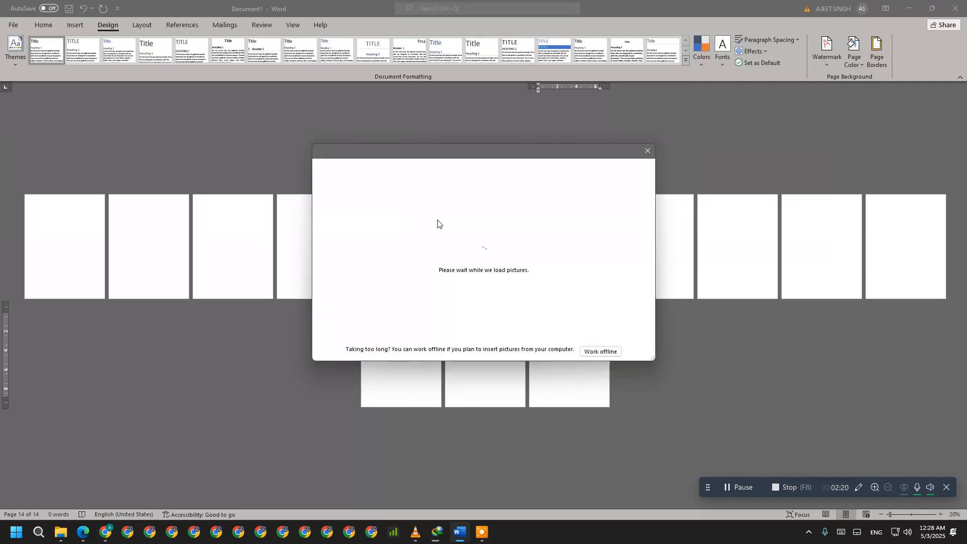
left_click(462, 207)
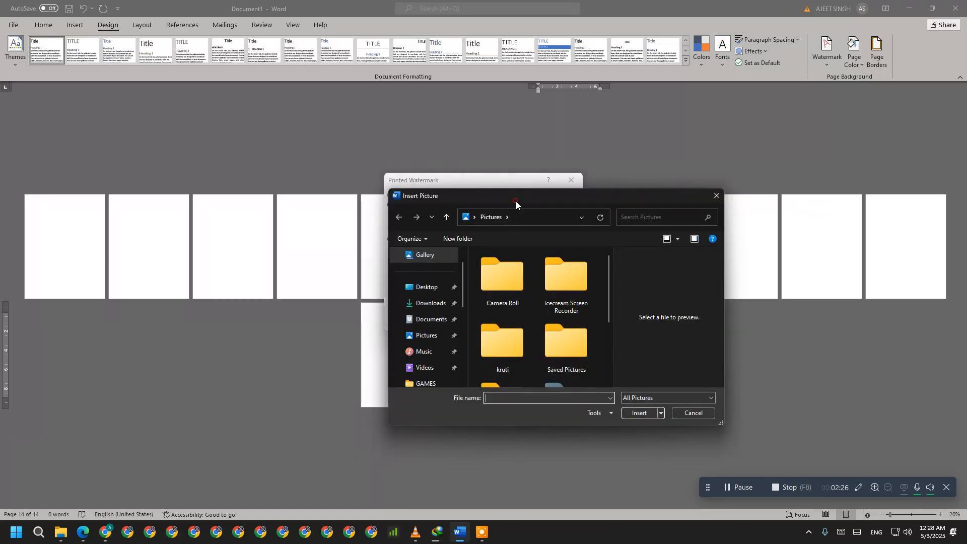
double_click(516, 201)
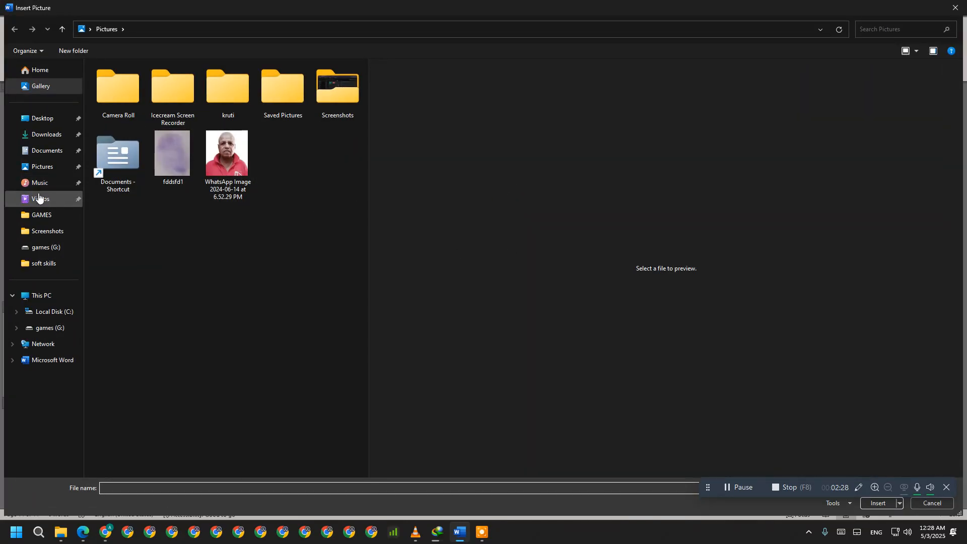
left_click(40, 173)
left_click(43, 215)
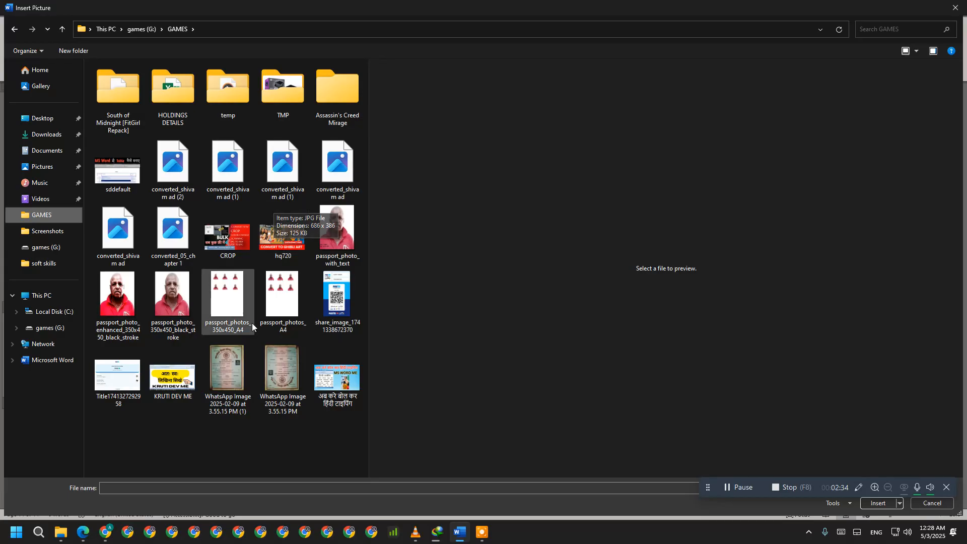
left_click(173, 375)
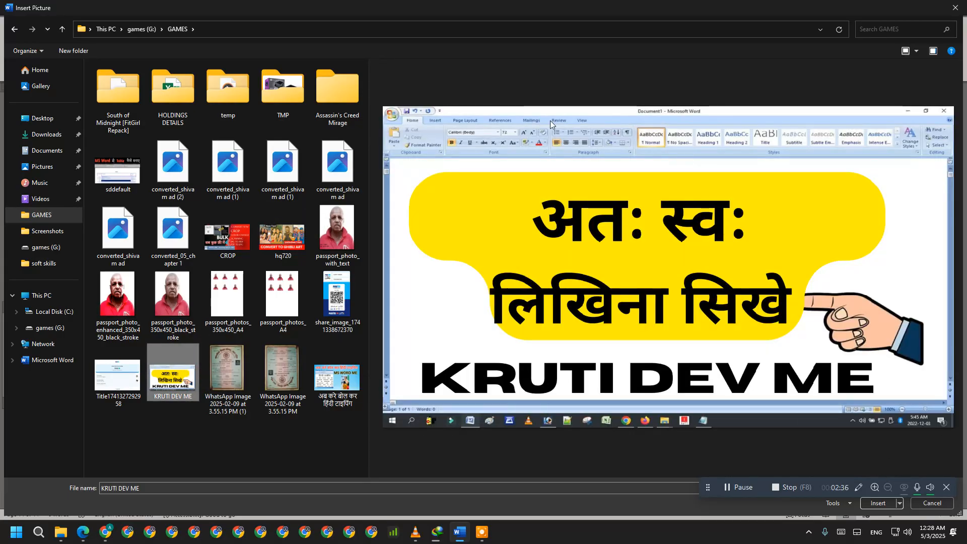
left_click(877, 503)
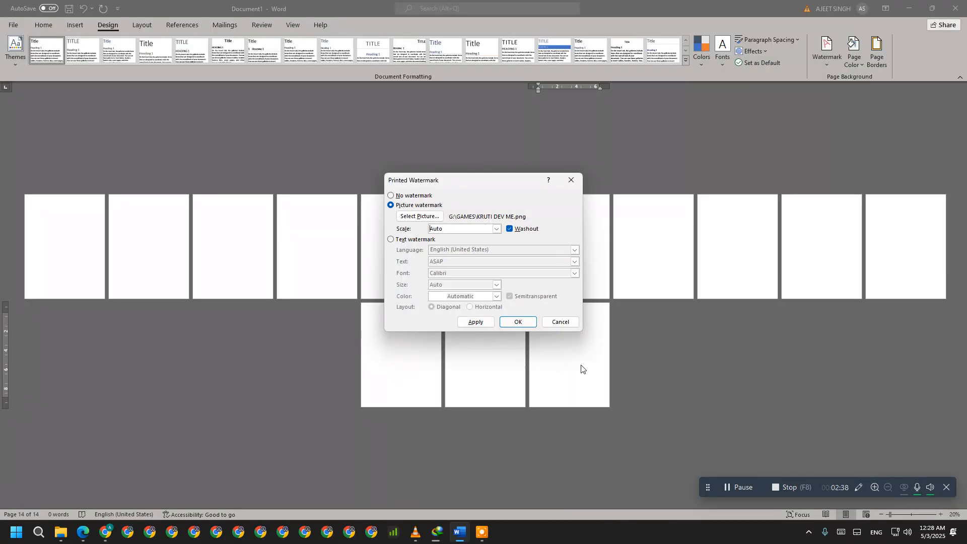
left_click(519, 323)
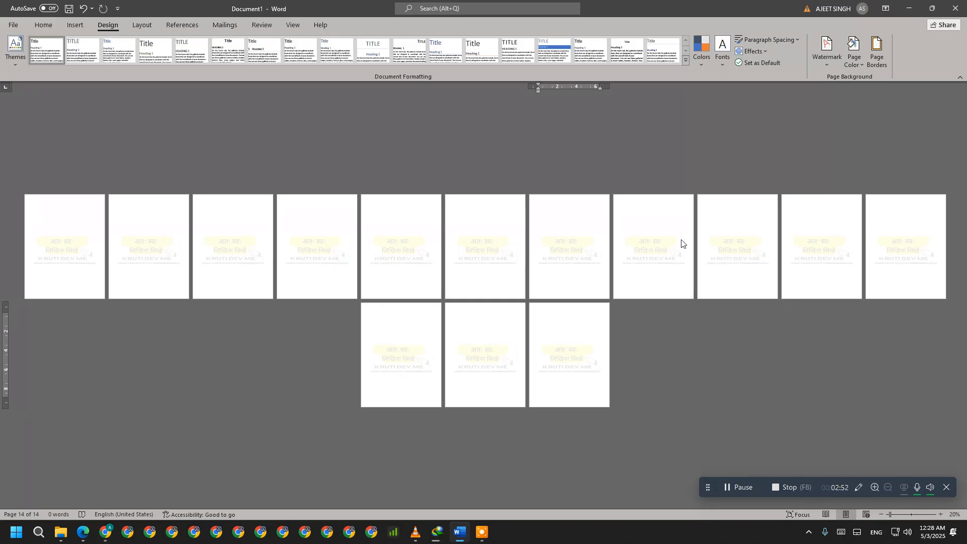
- Turn off the washout effect of the picture watermark, keeping its scale on Auto, and apply the change
left_click(824, 64)
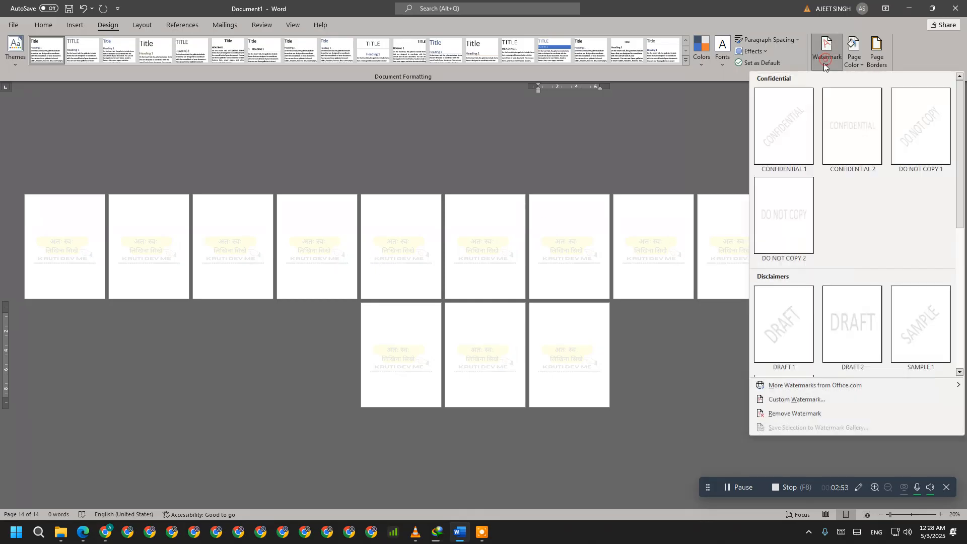
left_click(794, 399)
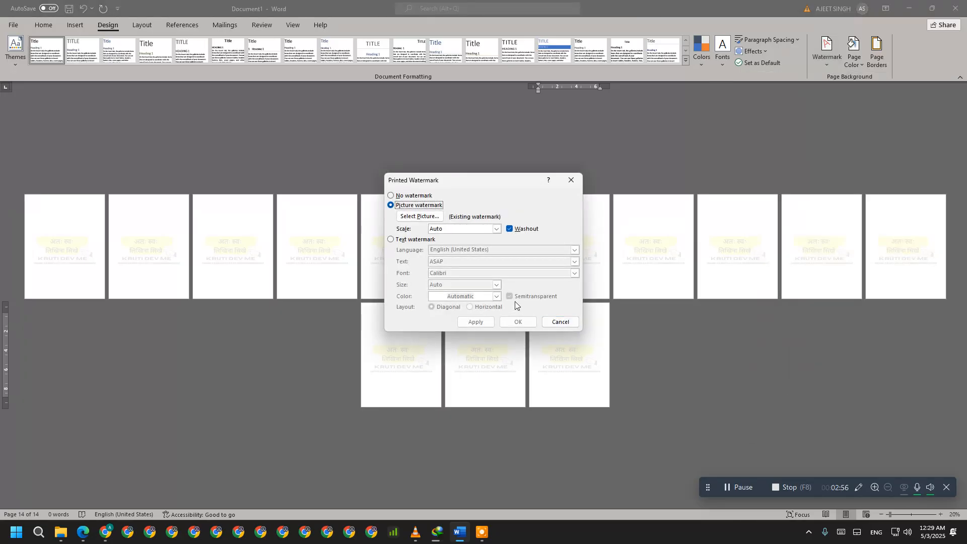
left_click(496, 228)
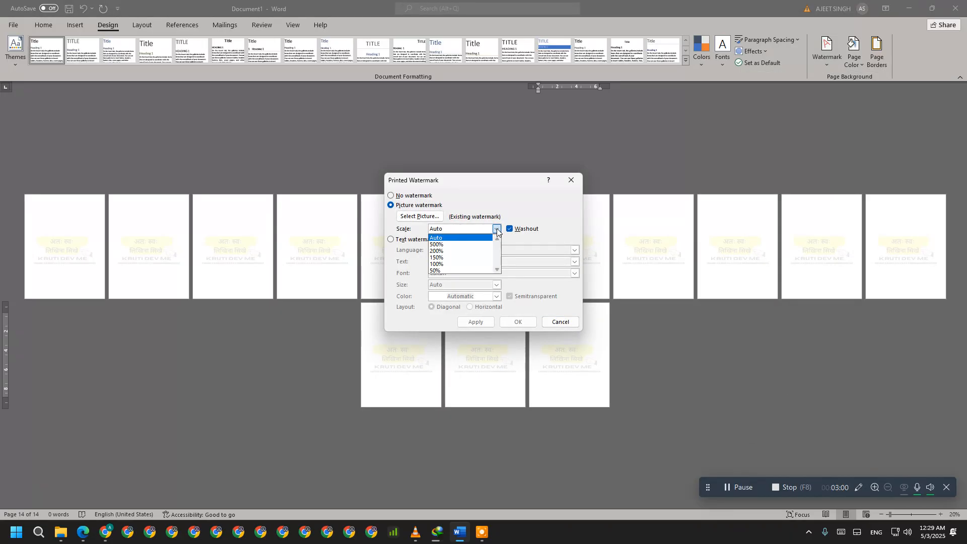
left_click(496, 230)
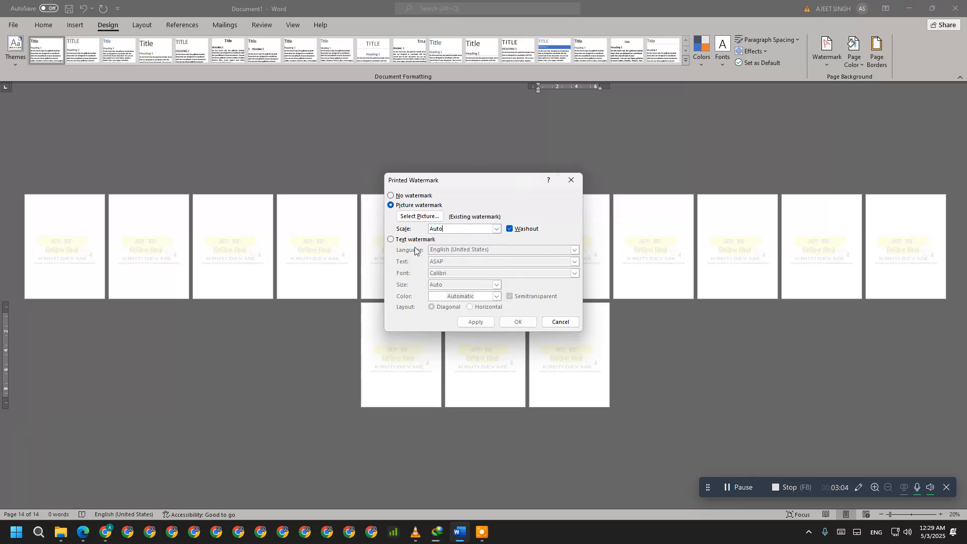
left_click(509, 228)
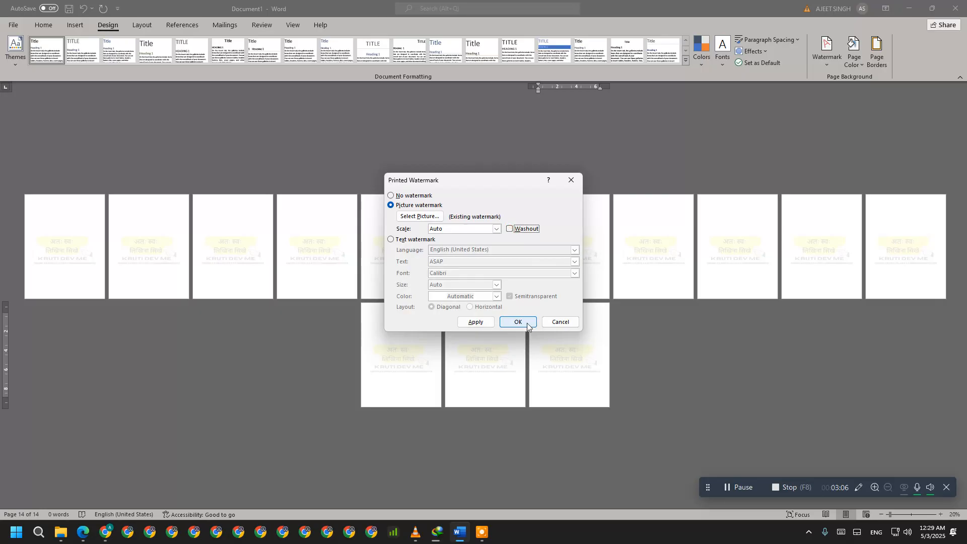
left_click(523, 321)
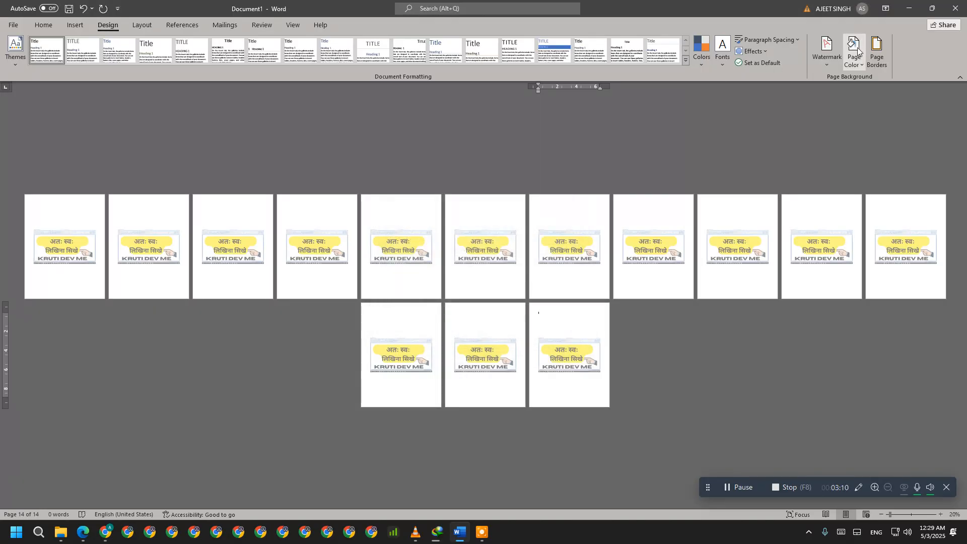
- Enable washout for the picture watermark, set its scale to 50%, and apply the changes
left_click(827, 47)
left_click(802, 402)
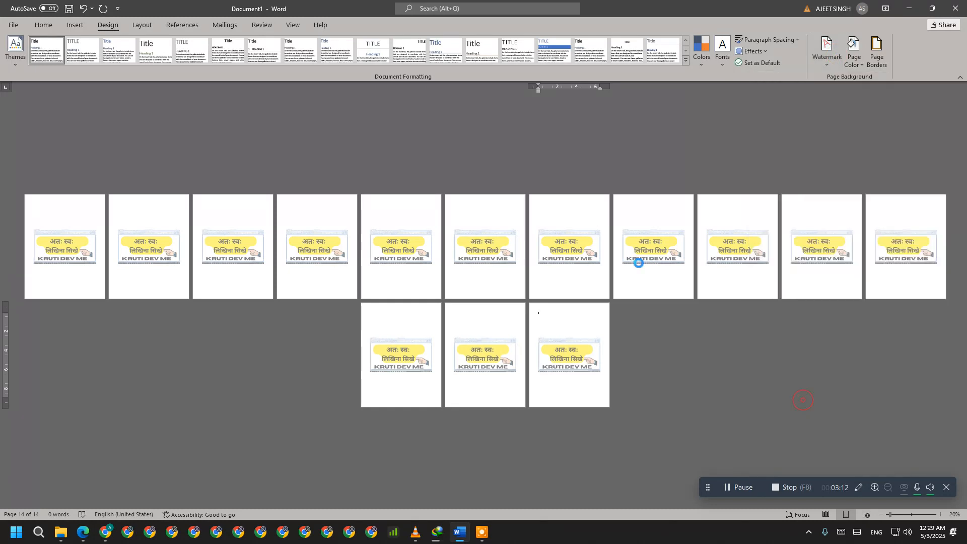
left_click(509, 229)
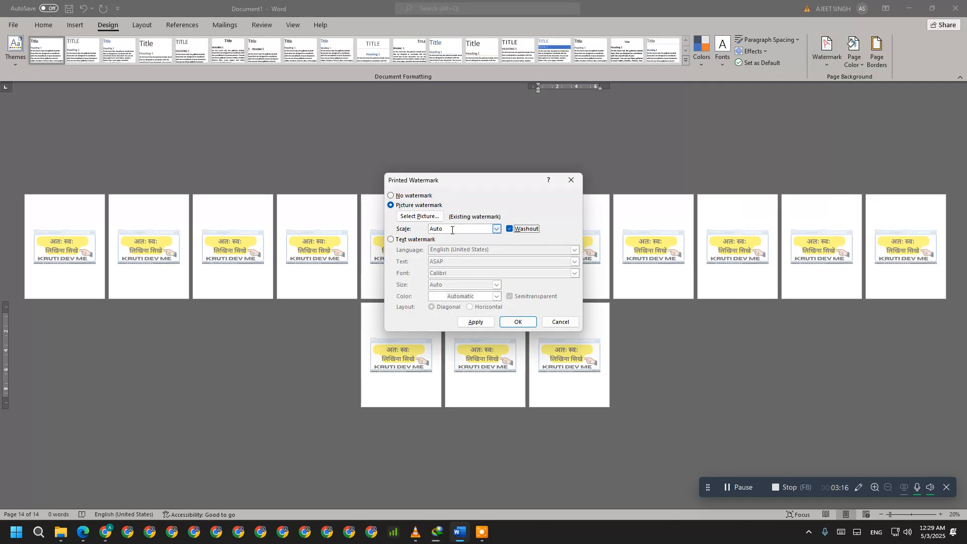
left_click(496, 230)
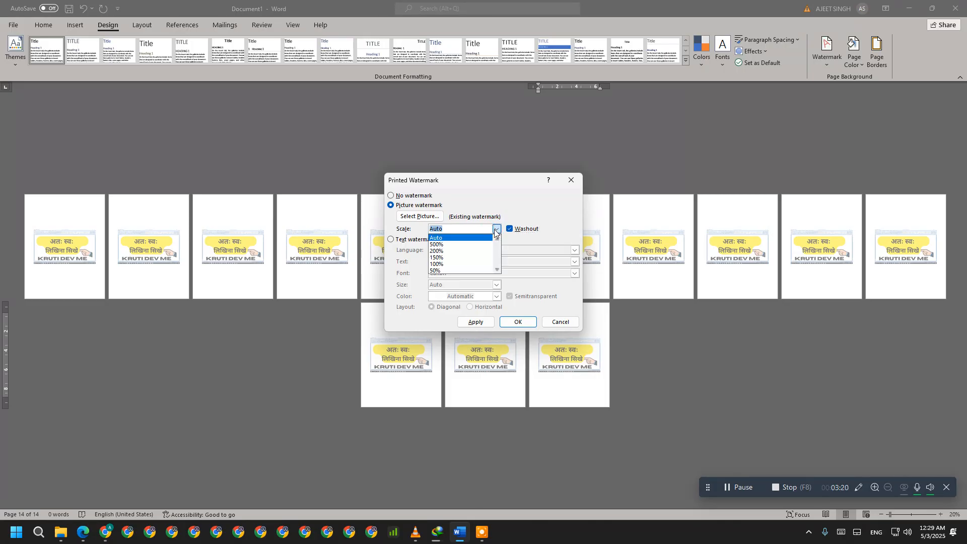
left_click(485, 270)
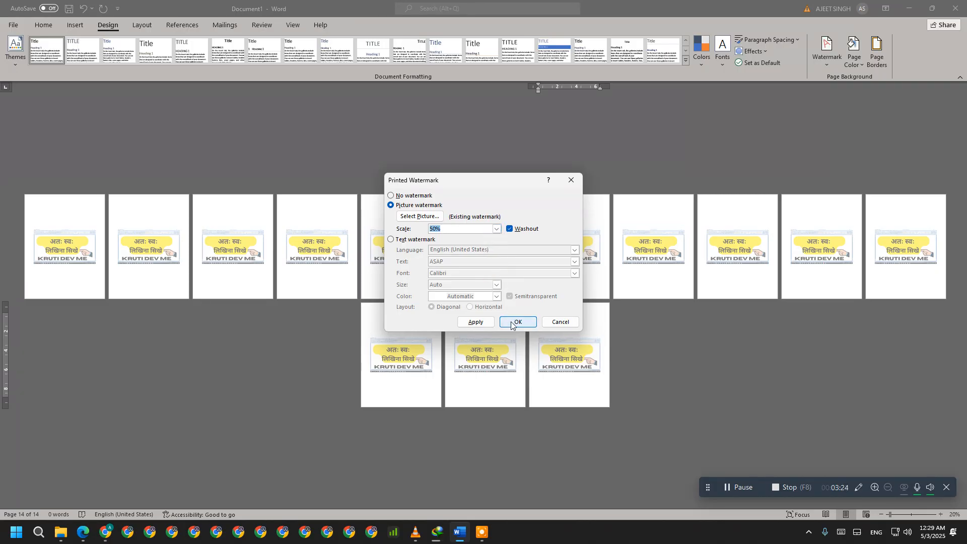
left_click(486, 326)
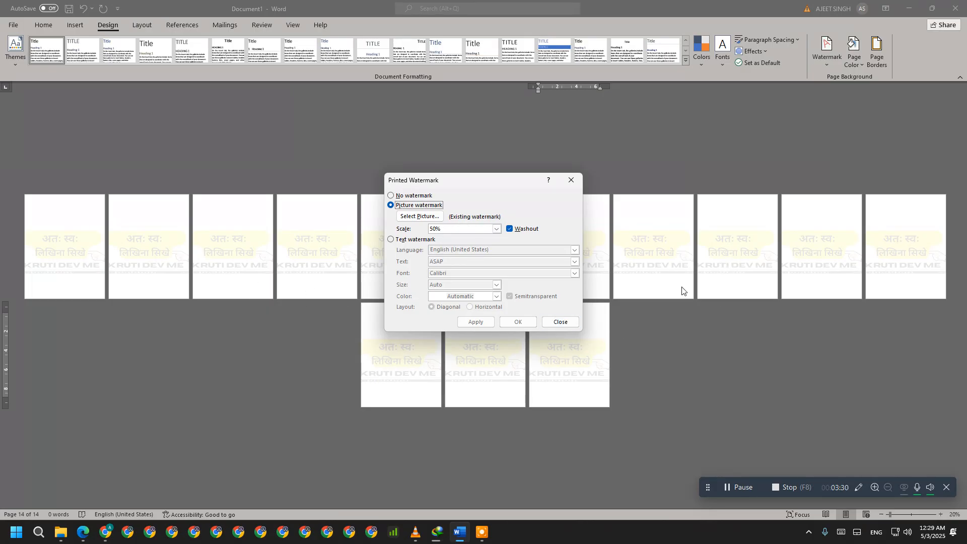
- Close the watermark settings and inspect the picture watermark across the document's pages at a larger zoom
left_click(516, 322)
left_click(558, 322)
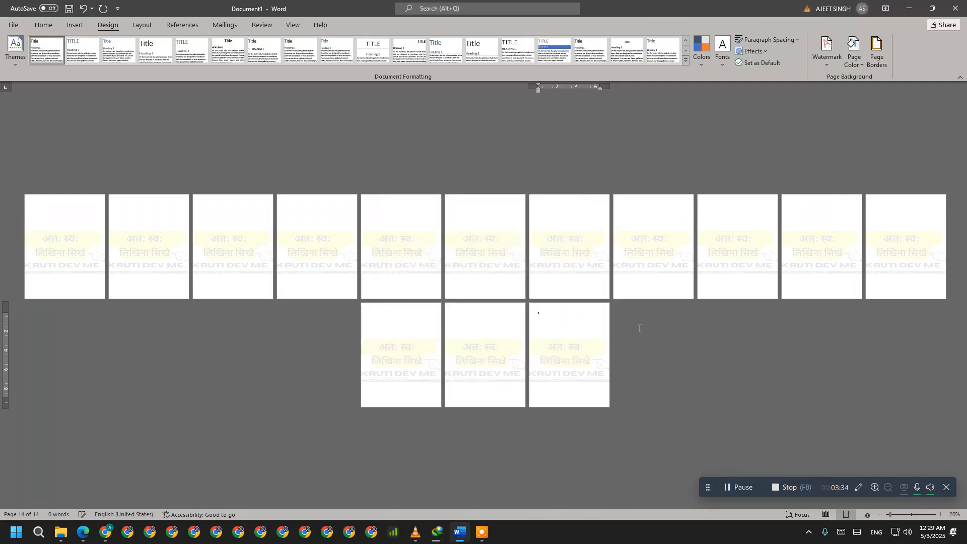
scroll(638, 328, "up", 3)
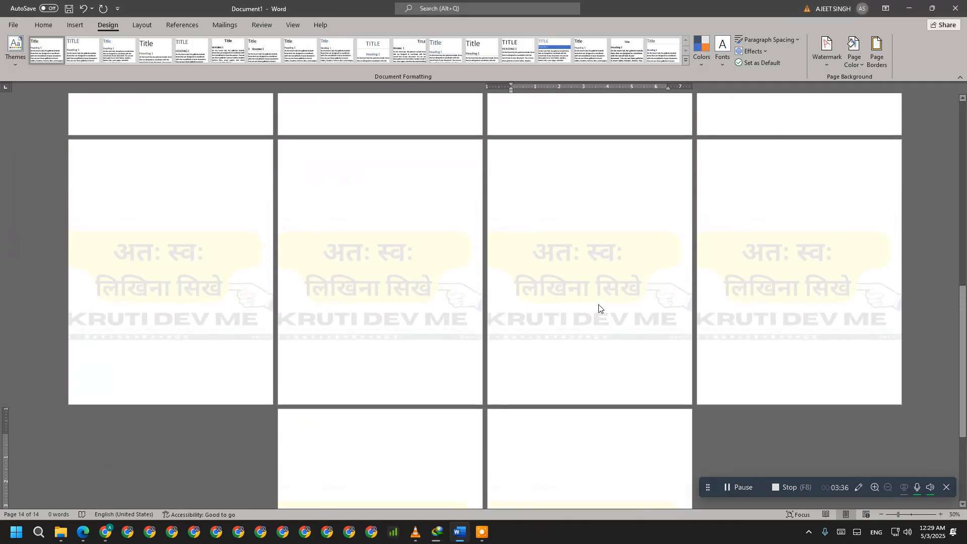
scroll(599, 307, "up", 4)
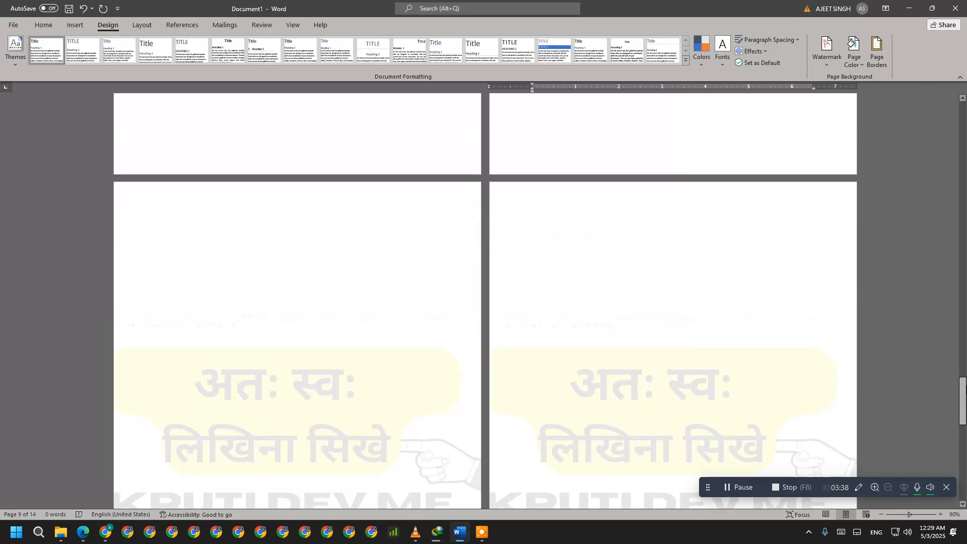
left_click_drag(962, 389, 958, 134)
scroll(794, 307, "down", 2)
key("ctrl+End")
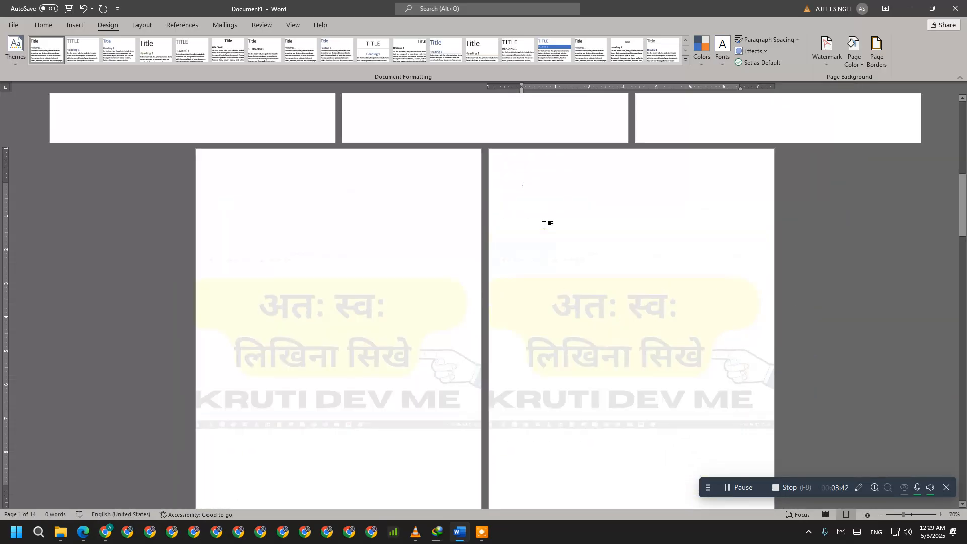
- Reopen the custom watermark settings, set the picture watermark's scale to 30, and confirm
left_click(828, 54)
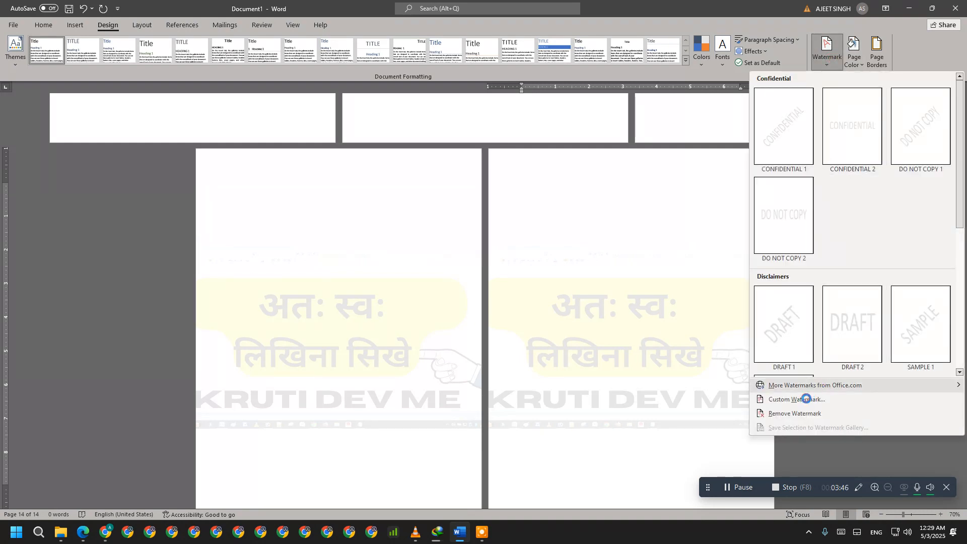
left_click(806, 398)
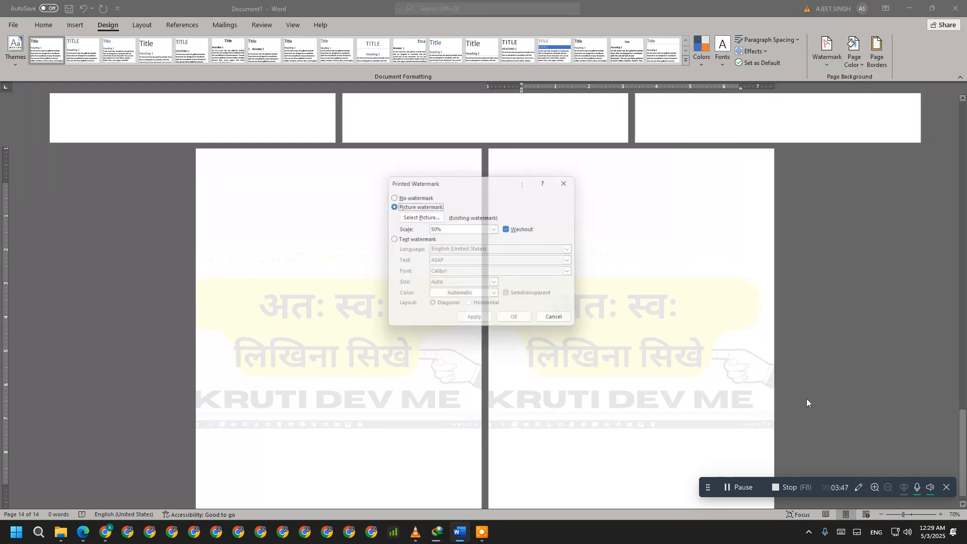
left_click(497, 229)
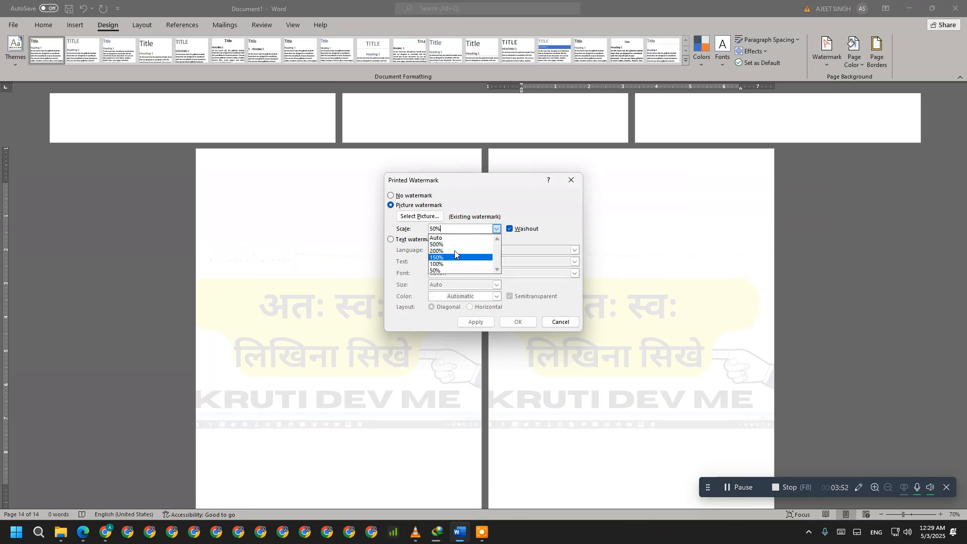
left_click(441, 238)
type("30")
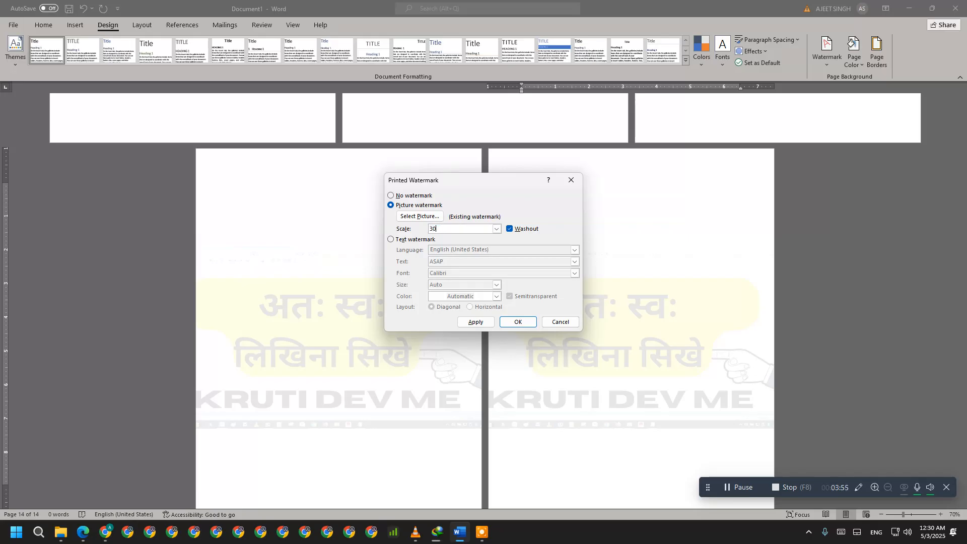
key("Return")
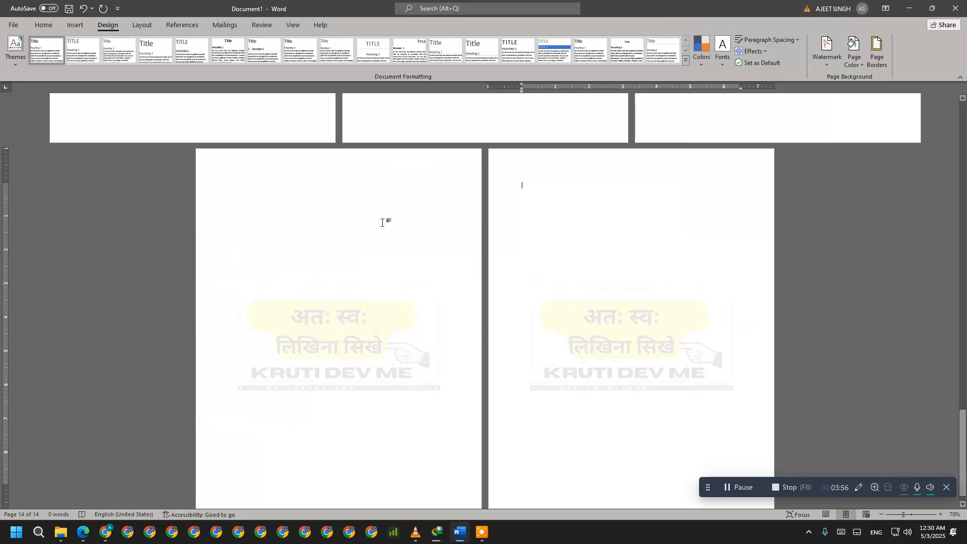
- Remove the picture watermark from the document and choose a text watermark in the custom watermark settings
left_click(832, 67)
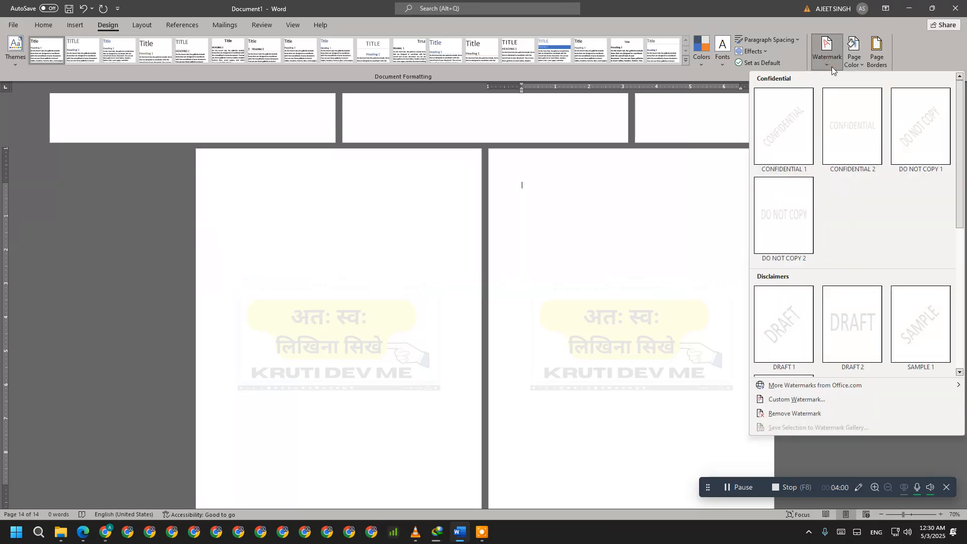
left_click(797, 414)
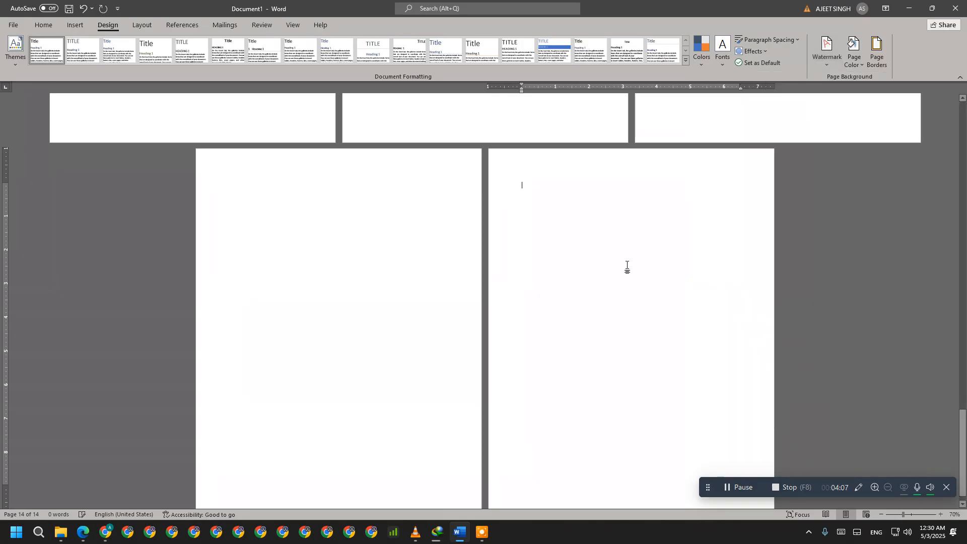
left_click(826, 51)
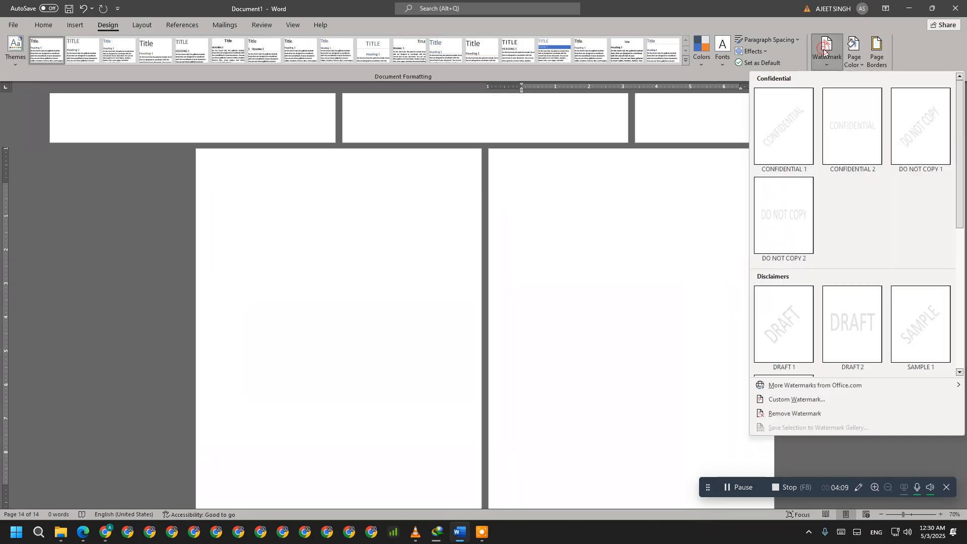
left_click(827, 401)
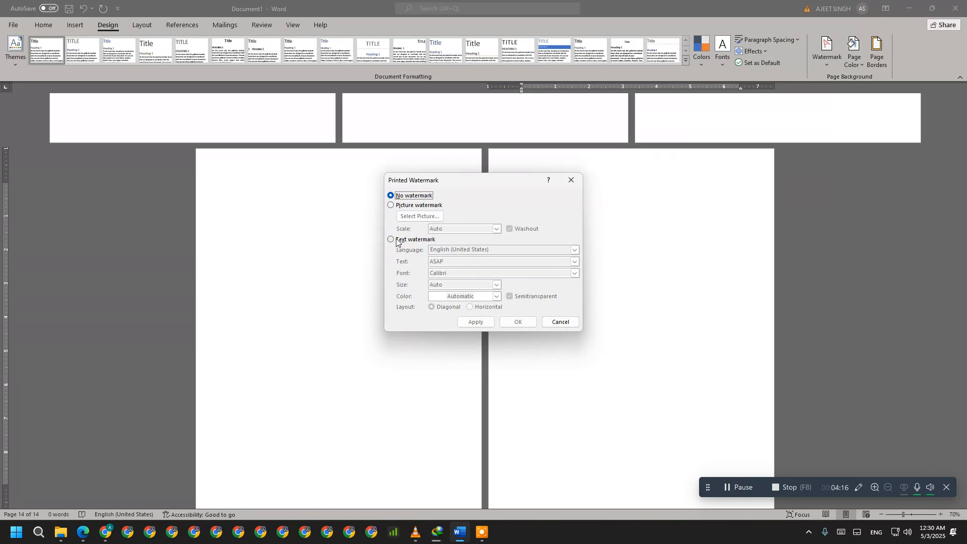
left_click(414, 241)
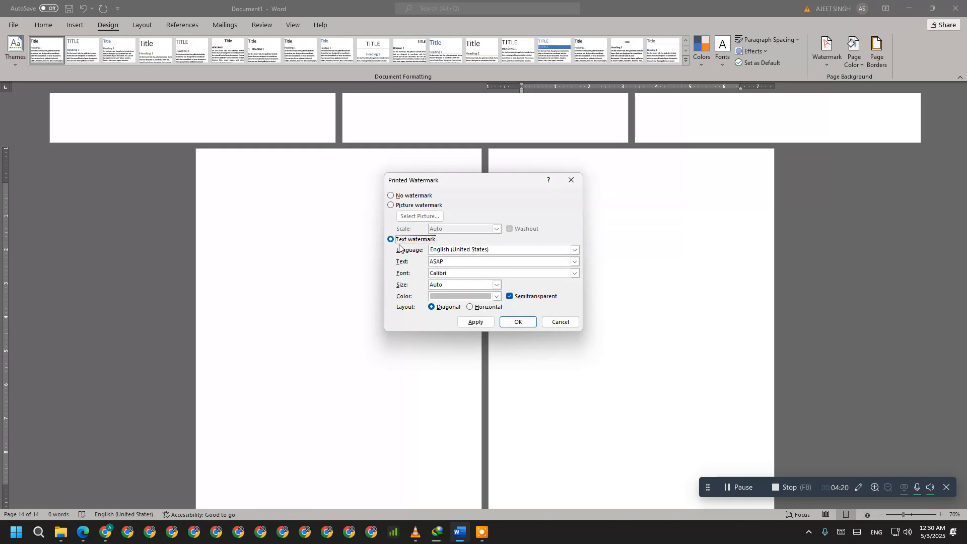
- Examine the available languages and preset texts for the text watermark, keeping English (United States)
left_click(460, 251)
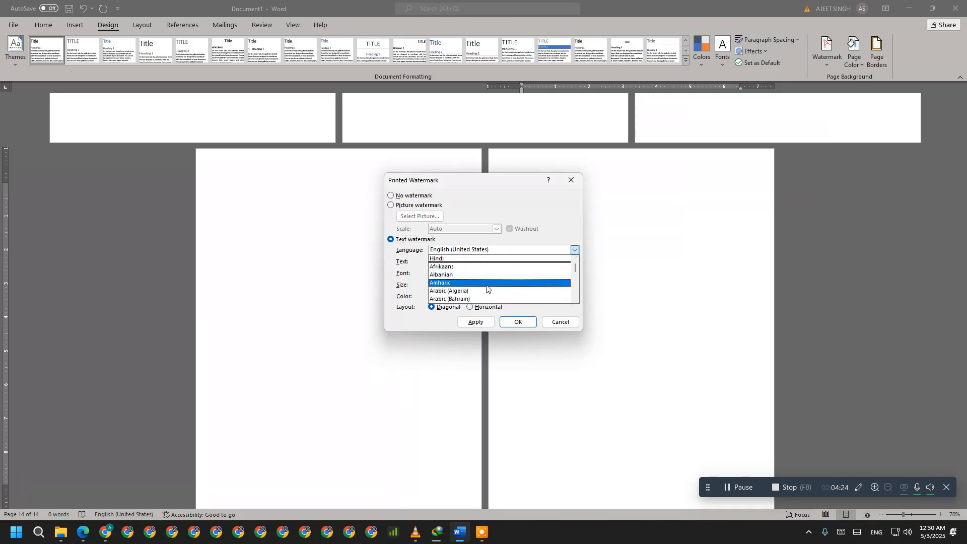
scroll(487, 288, "down", 4)
scroll(487, 288, "down", 4)
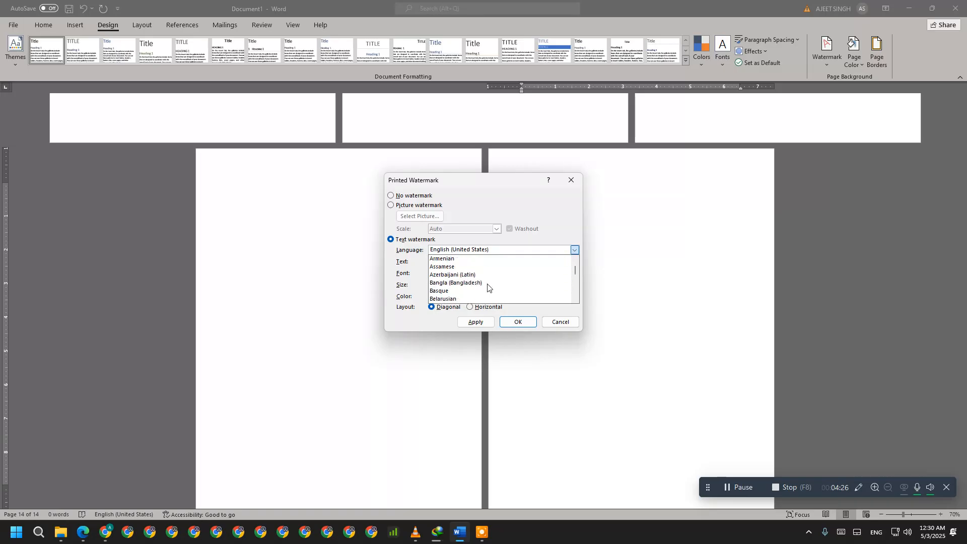
left_click(547, 229)
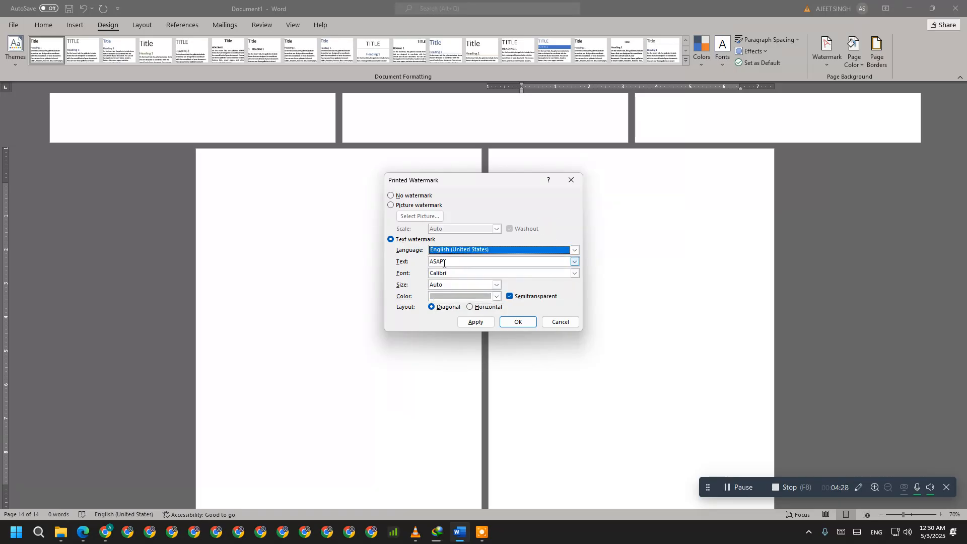
left_click(573, 261)
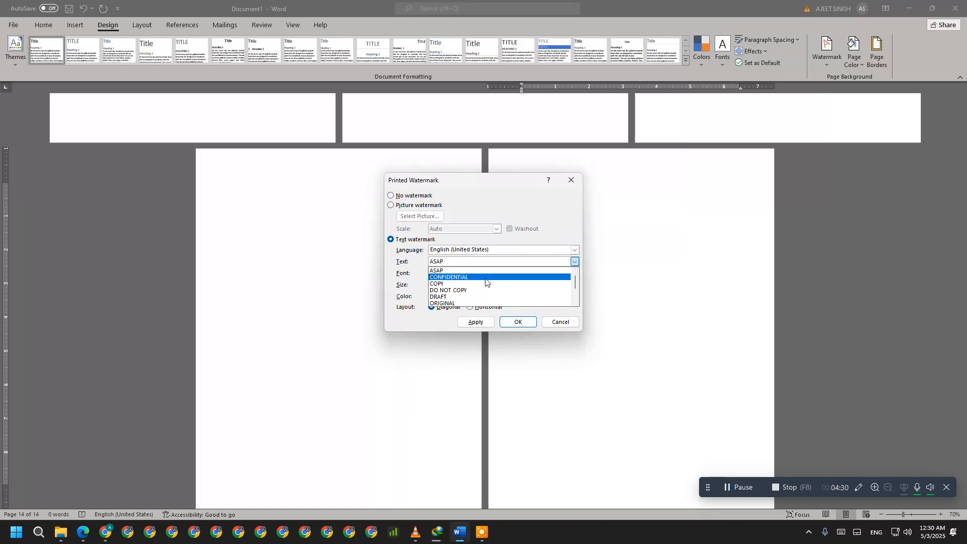
scroll(471, 300, "down", 2)
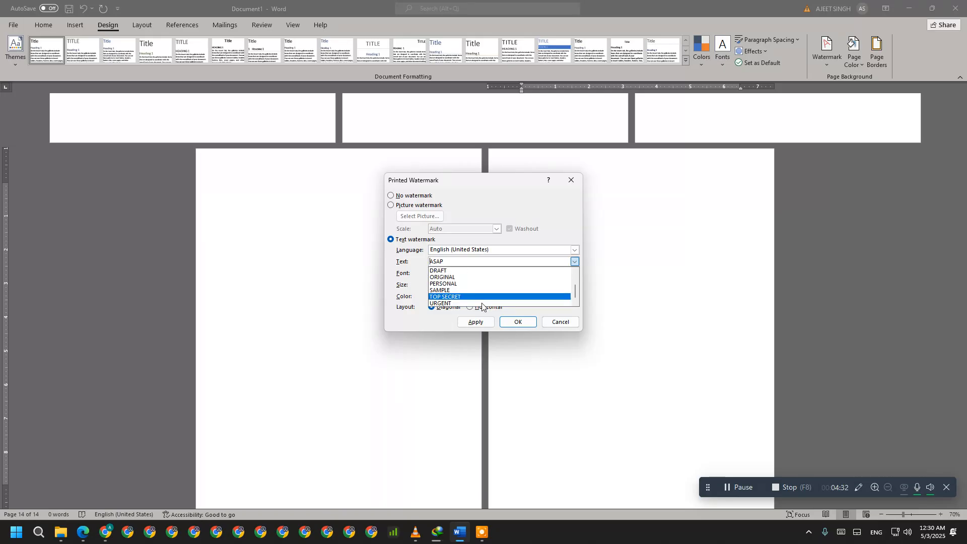
- Replace the preset watermark text with "THIS IS MY FILE" and apply it to the pages
left_click(411, 271)
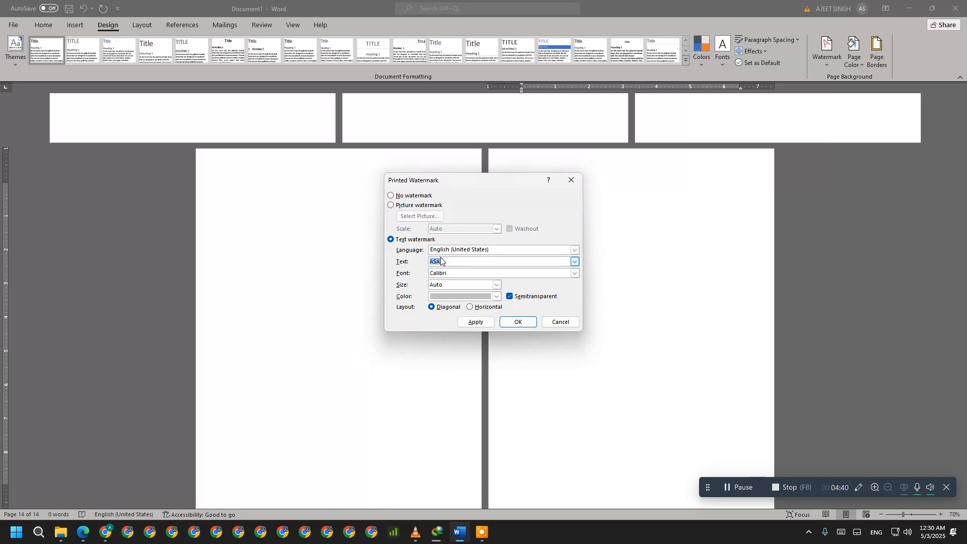
type("THIS IS MY FILE")
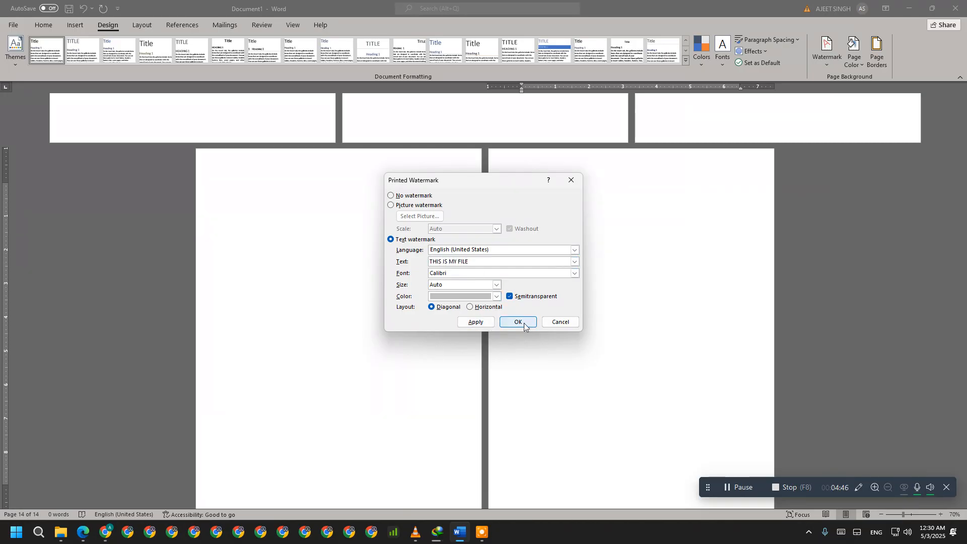
left_click(494, 325)
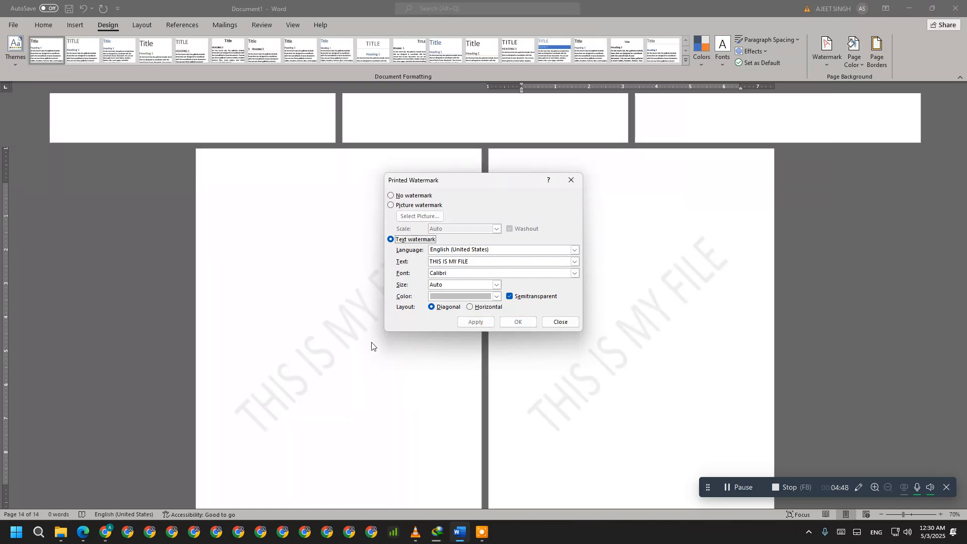
- Move the watermark settings aside to reveal the page, set the text watermark's font to Marlett, and apply it
left_click_drag(441, 182, 655, 181)
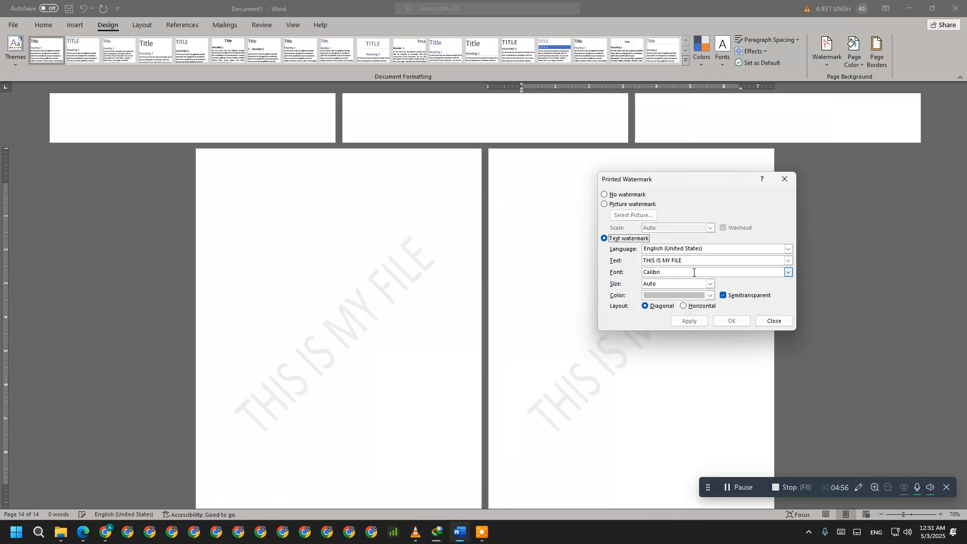
left_click(788, 272)
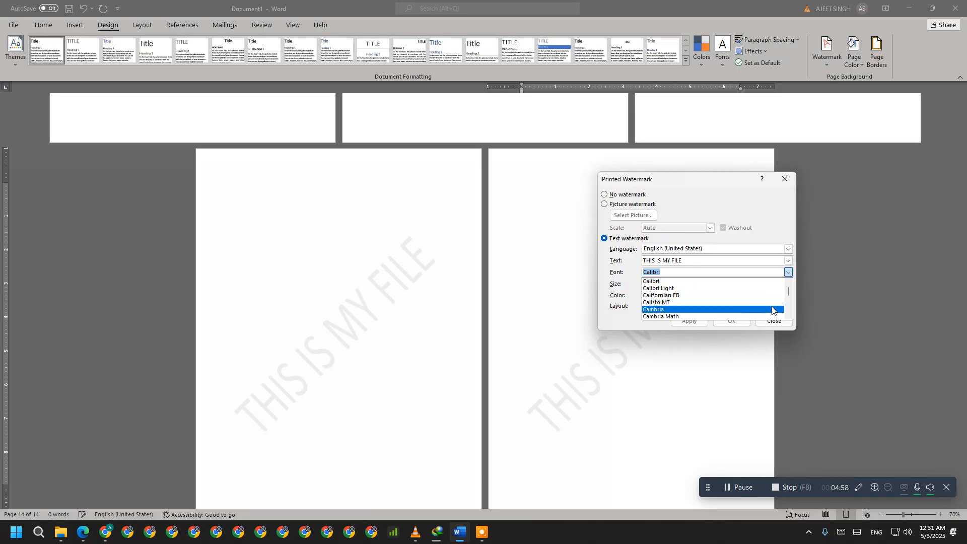
left_click_drag(788, 290, 788, 311)
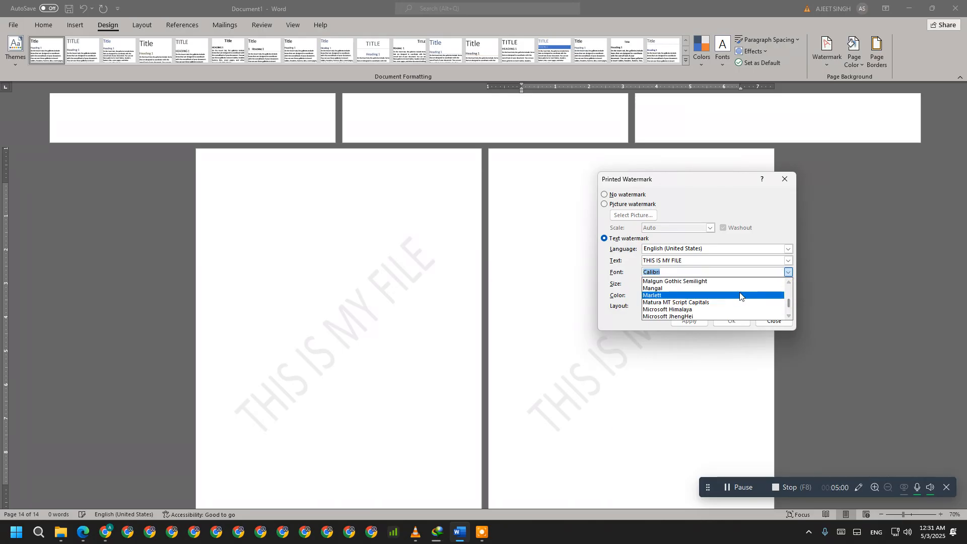
left_click(740, 296)
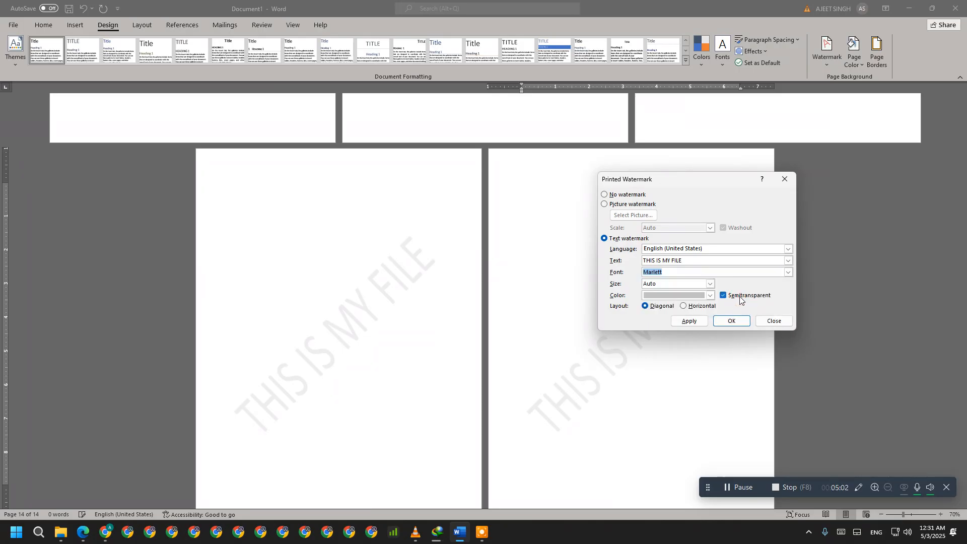
left_click(702, 325)
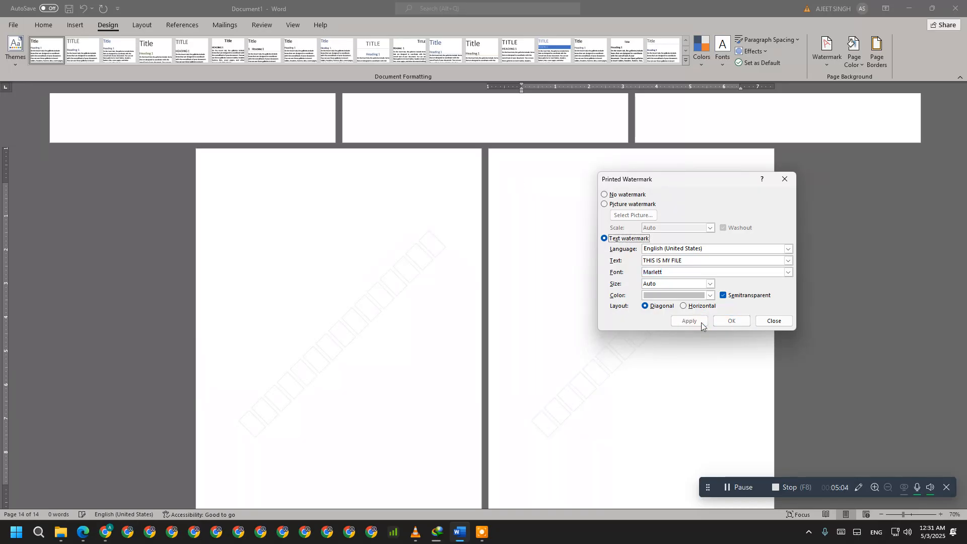
- Change the text watermark's font to Segoe UI Variable Text Light and apply it
left_click(685, 272)
left_click(788, 271)
scroll(784, 298, "down", 10)
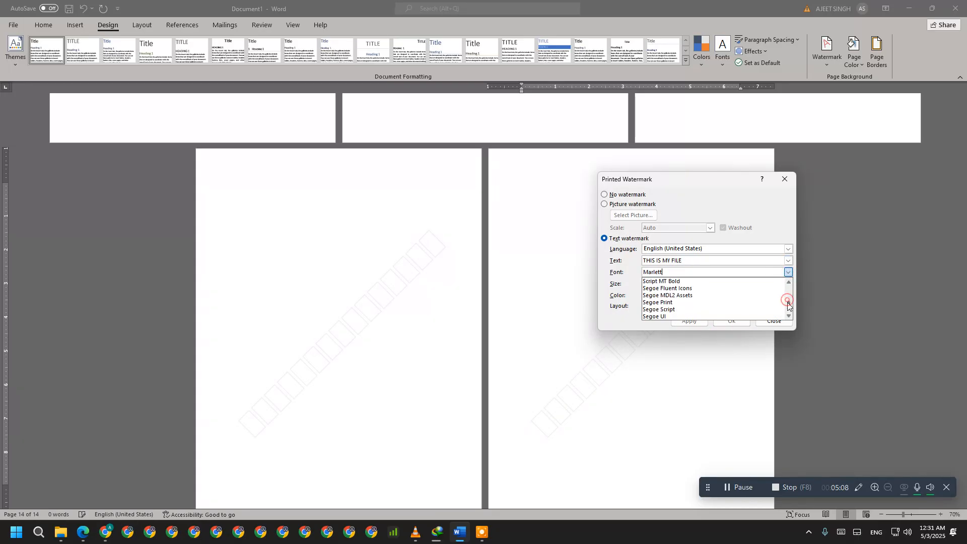
left_click(740, 297)
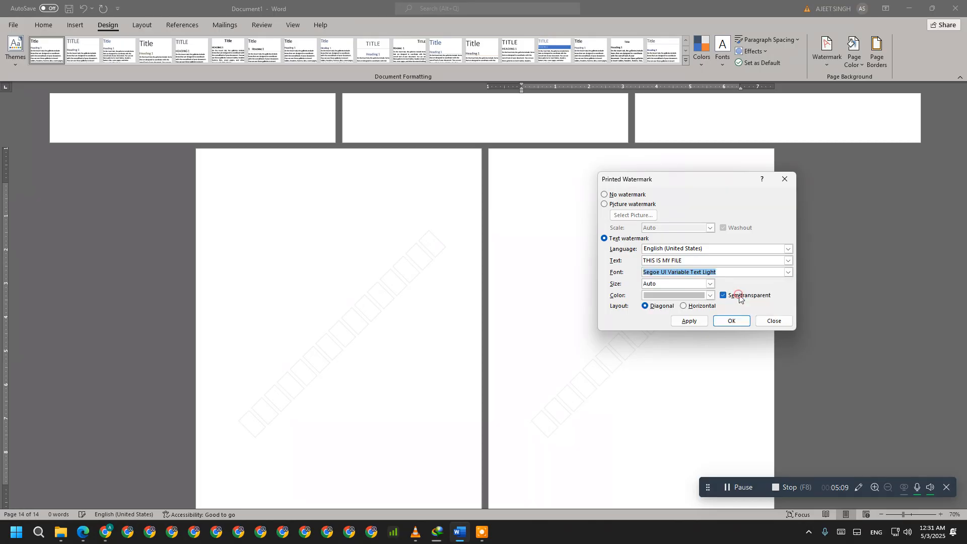
left_click(688, 320)
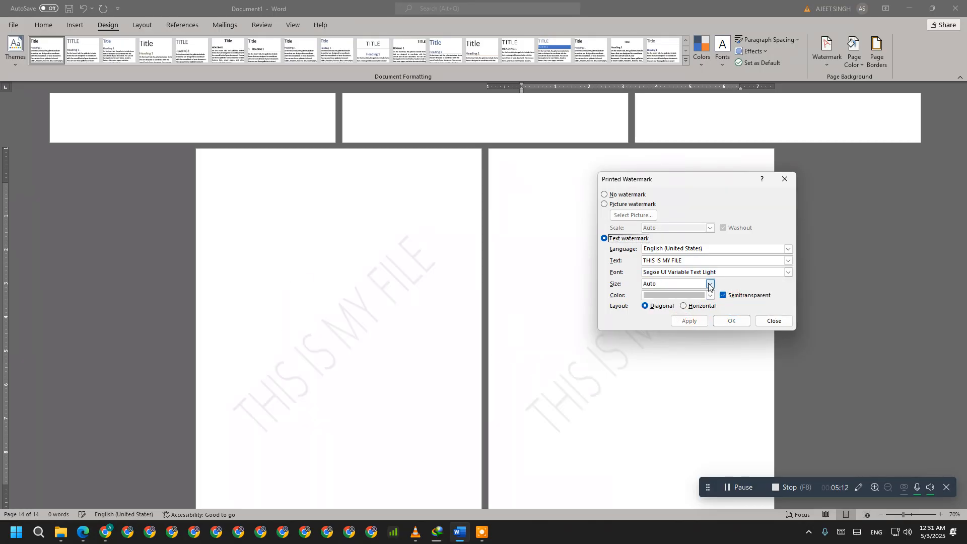
- Change the text watermark's font to Cascadia Mono SemiLight and apply it
left_click(788, 275)
left_click_drag(790, 304, 787, 285)
left_click(745, 295)
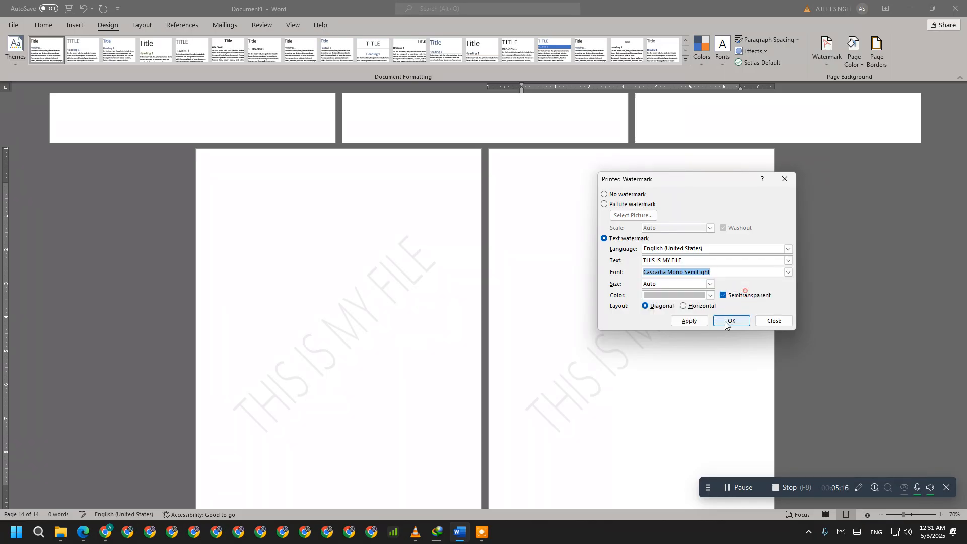
left_click(698, 322)
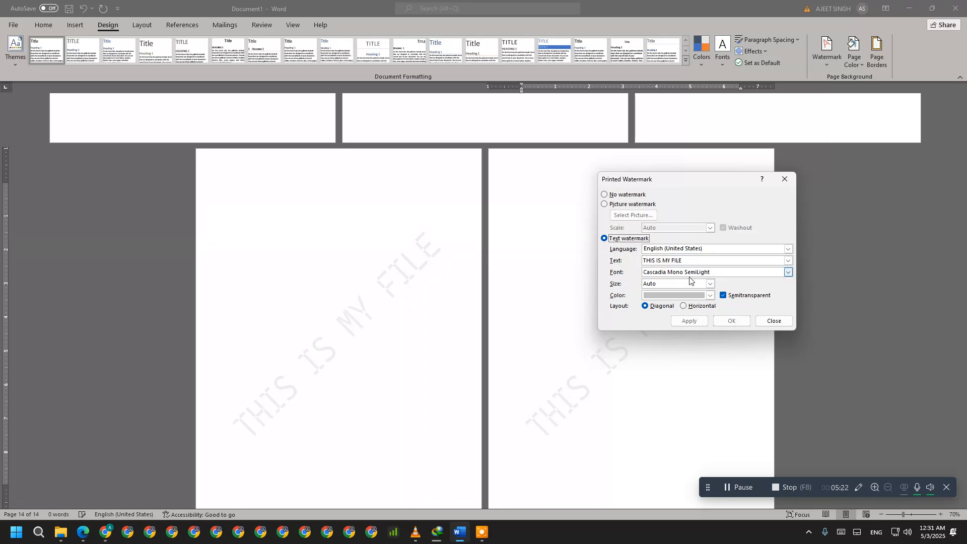
- Set the text watermark's size to 36 and apply the change
left_click(710, 284)
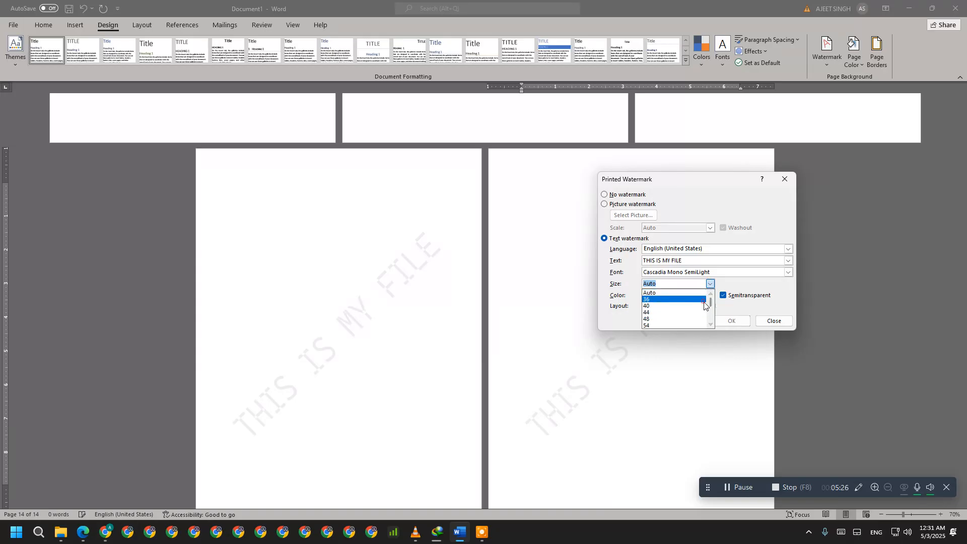
left_click(704, 300)
left_click(689, 321)
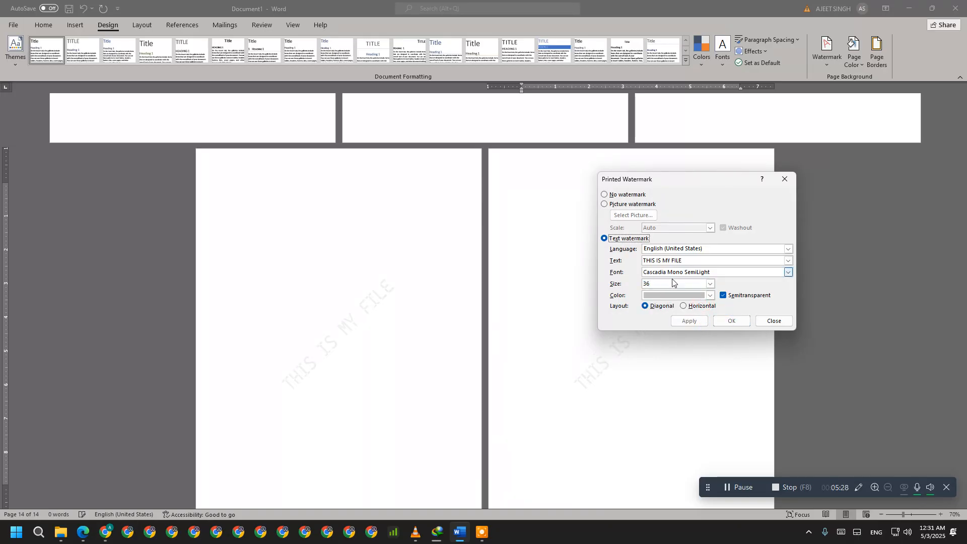
- Change the text watermark's color to the standard light blue and apply it
left_click(663, 295)
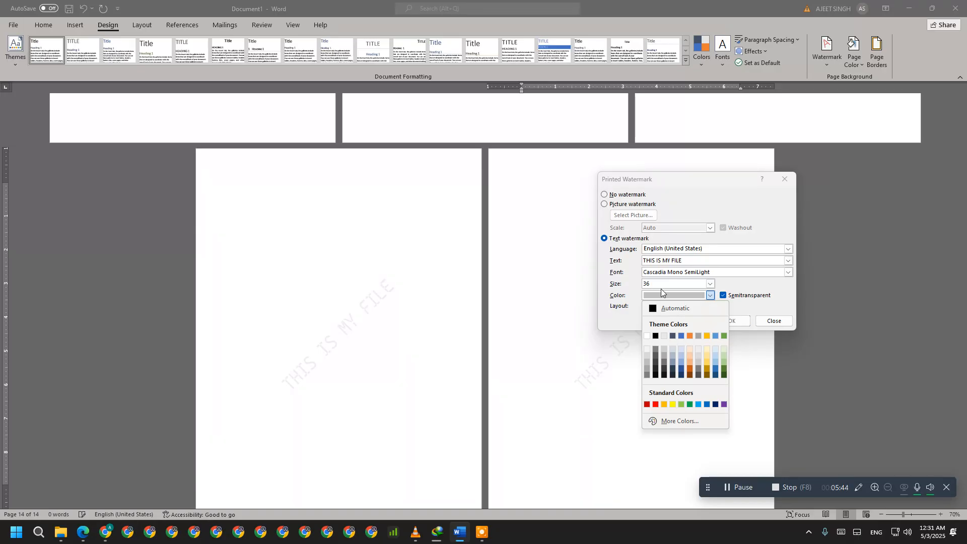
left_click(697, 405)
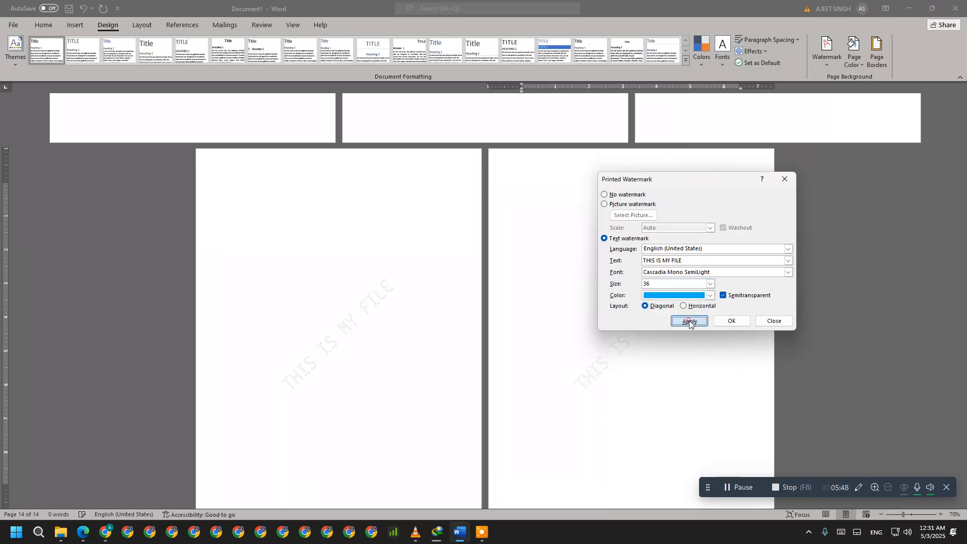
left_click(686, 322)
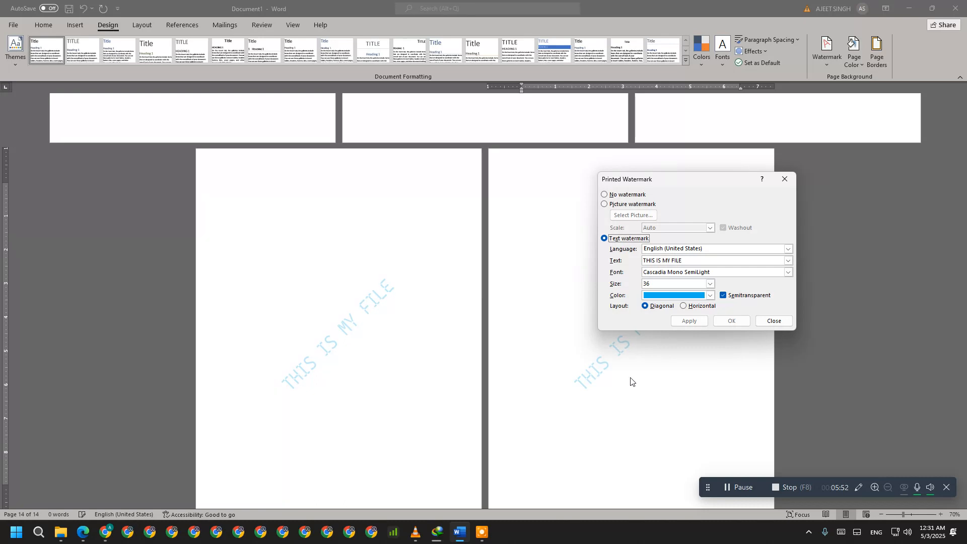
- Apply the Horizontal layout to the text watermark, and switch it back to Diagonal
left_click(702, 306)
left_click(702, 322)
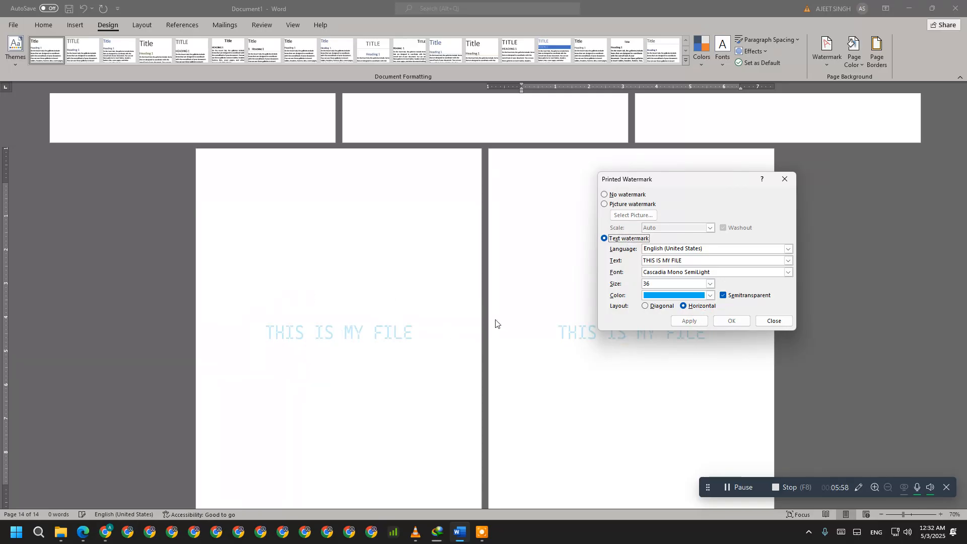
left_click(668, 306)
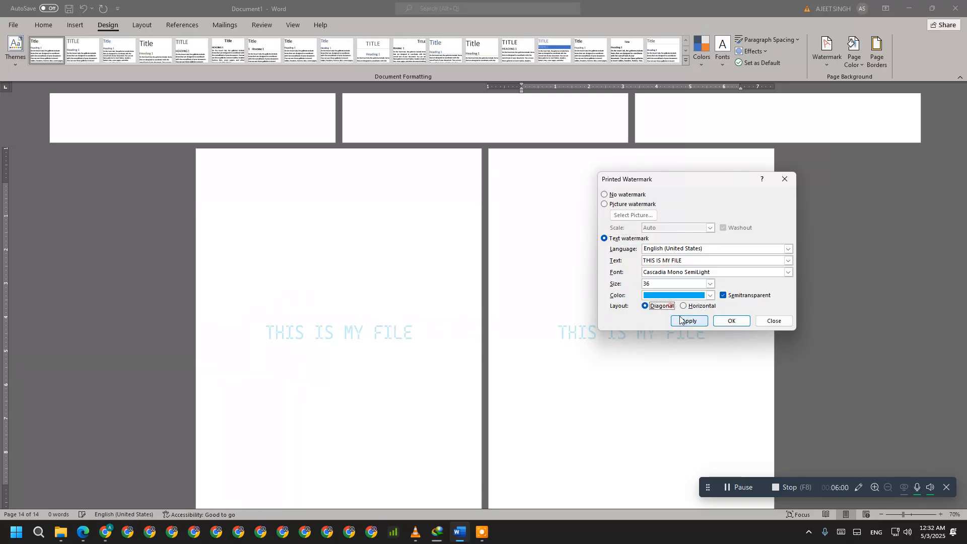
left_click(681, 321)
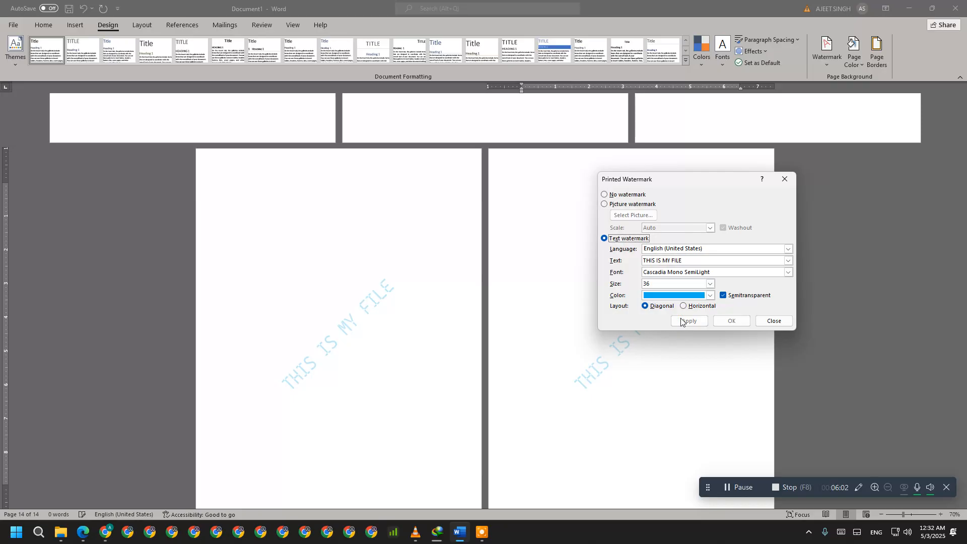
- Apply the text watermark without the Semitransparent option, and turn that option back on
left_click(724, 296)
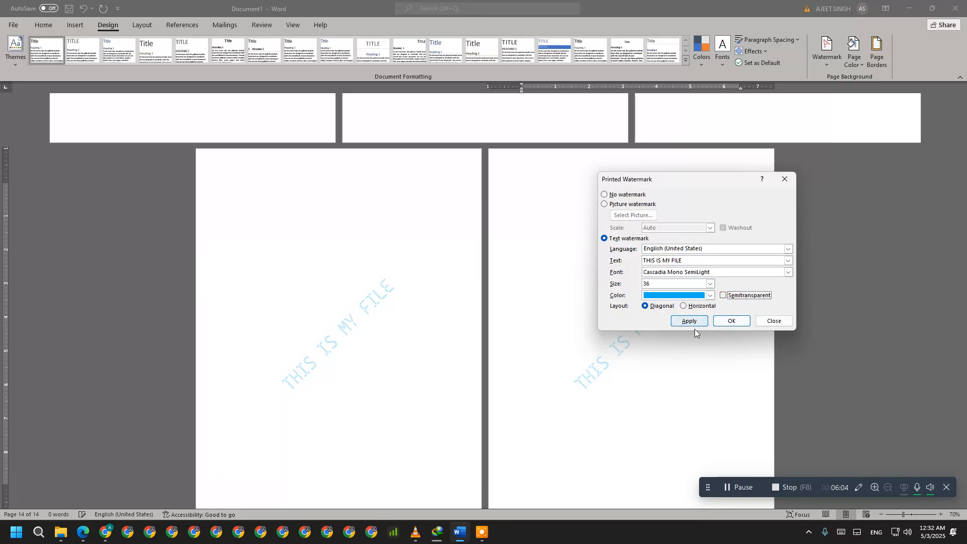
left_click(692, 324)
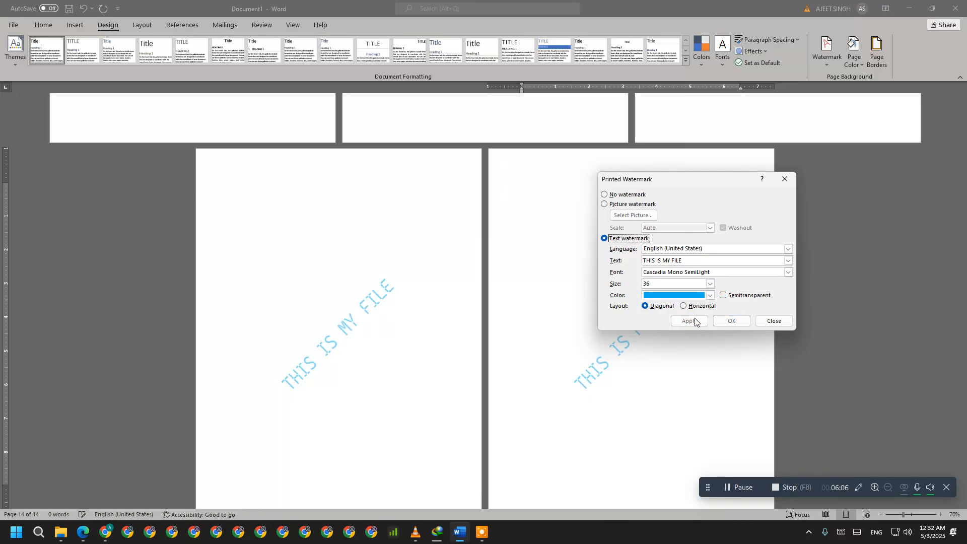
left_click(736, 295)
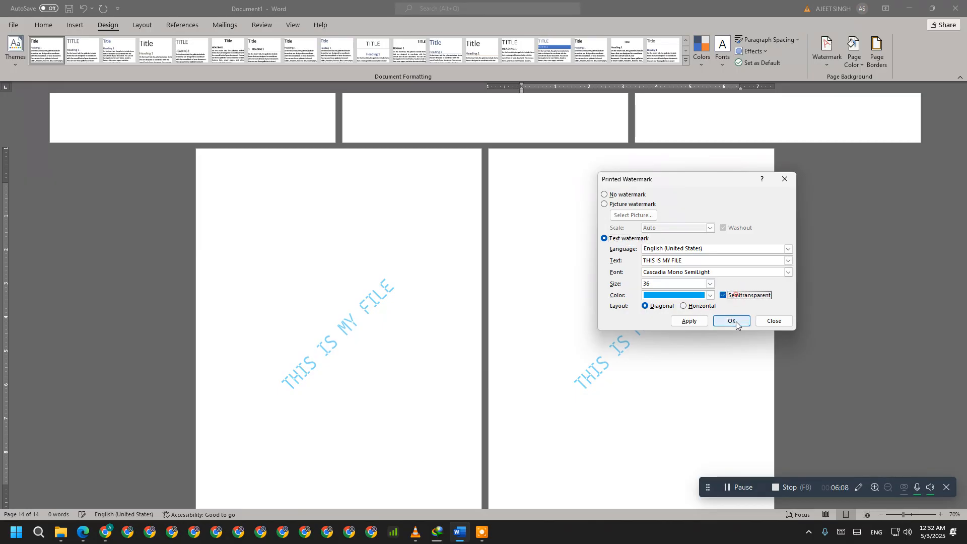
left_click(698, 323)
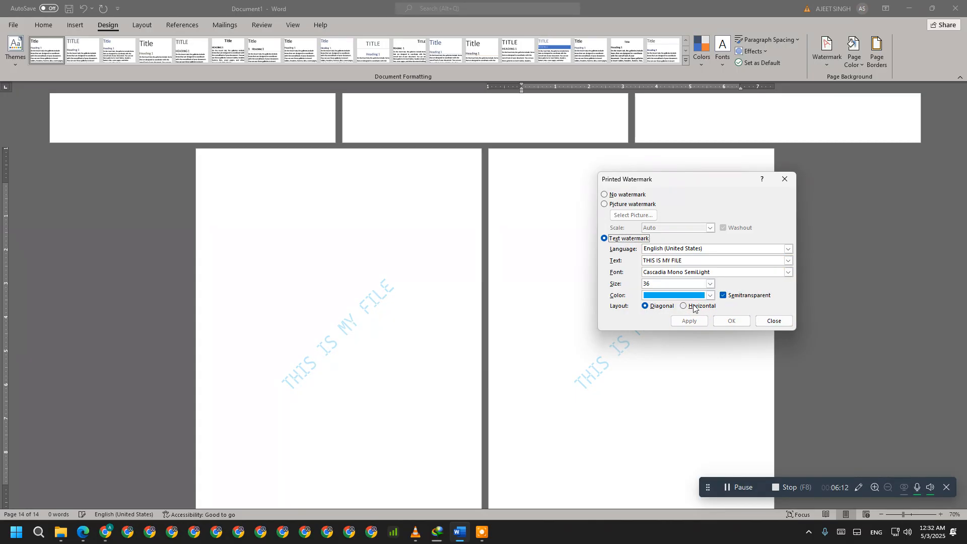
- Set the text watermark's size to 105 and apply the change
left_click(710, 283)
scroll(695, 317, "down", 3)
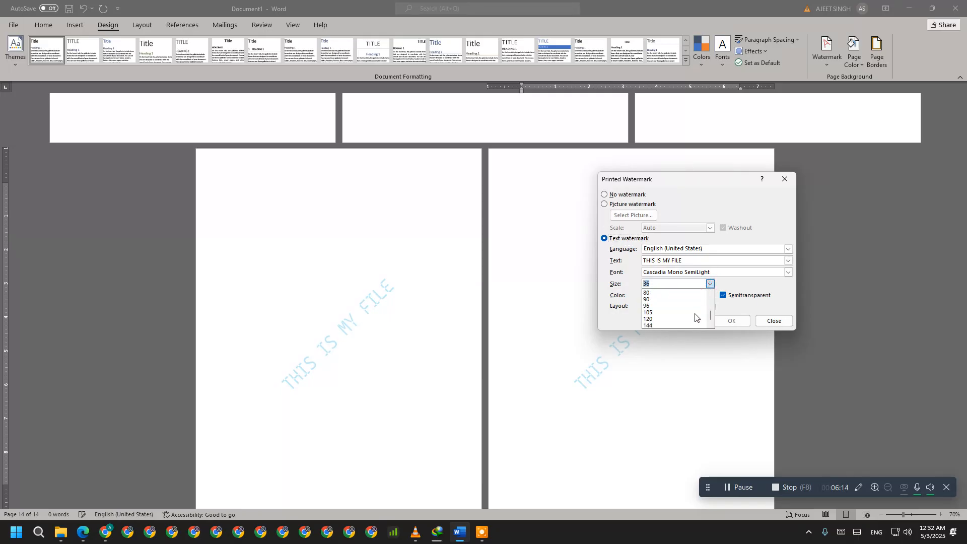
left_click(695, 312)
left_click(691, 321)
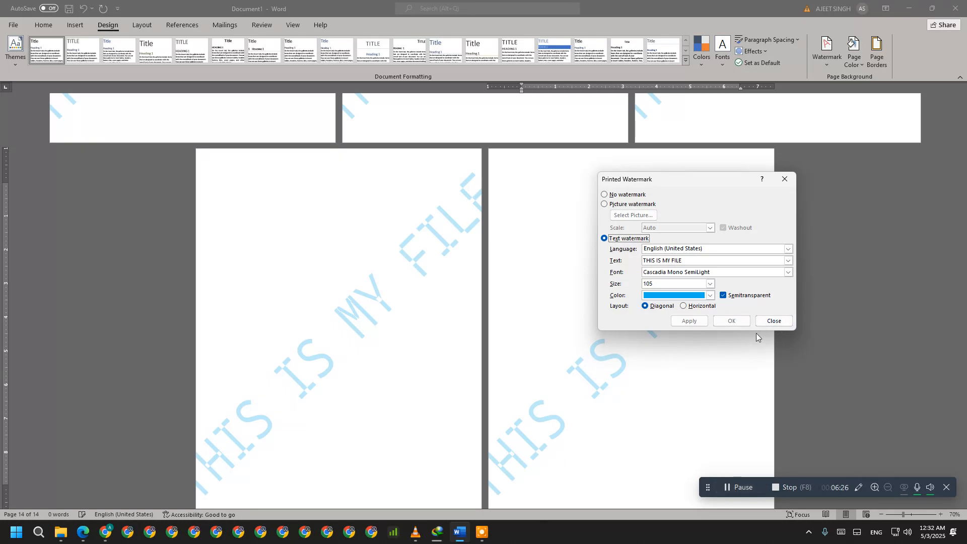
- Remove the watermark from the document by choosing No watermark, and check the earlier pages
left_click(630, 195)
left_click(730, 322)
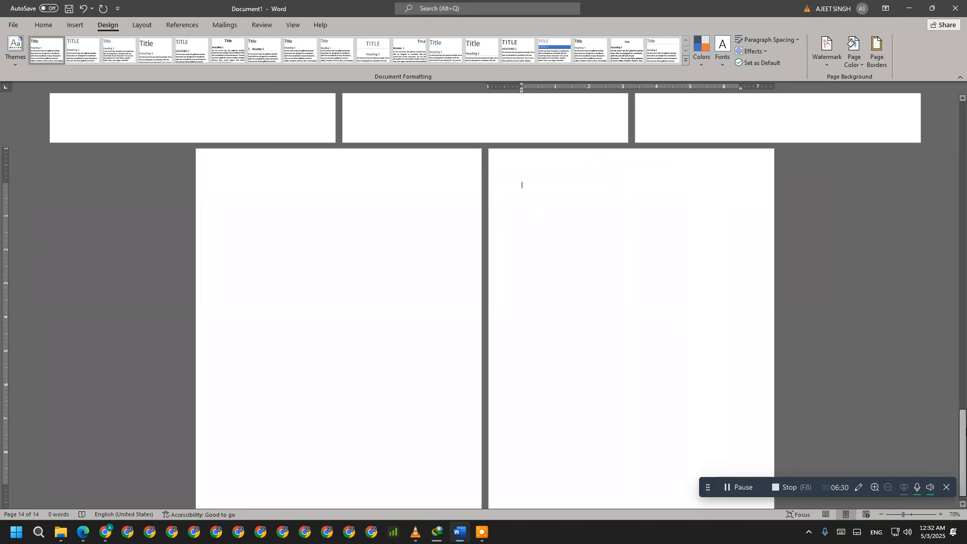
left_click_drag(962, 433, 955, 129)
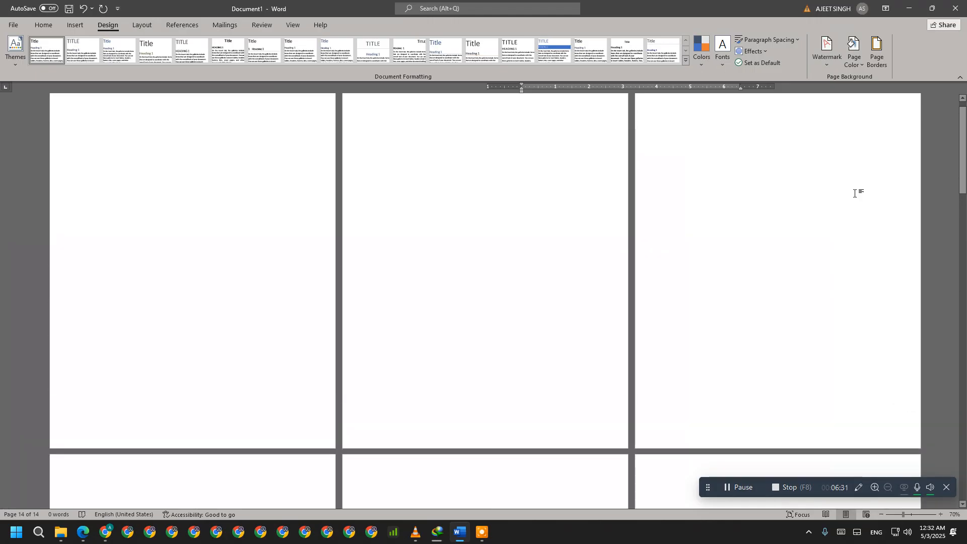
left_click(829, 62)
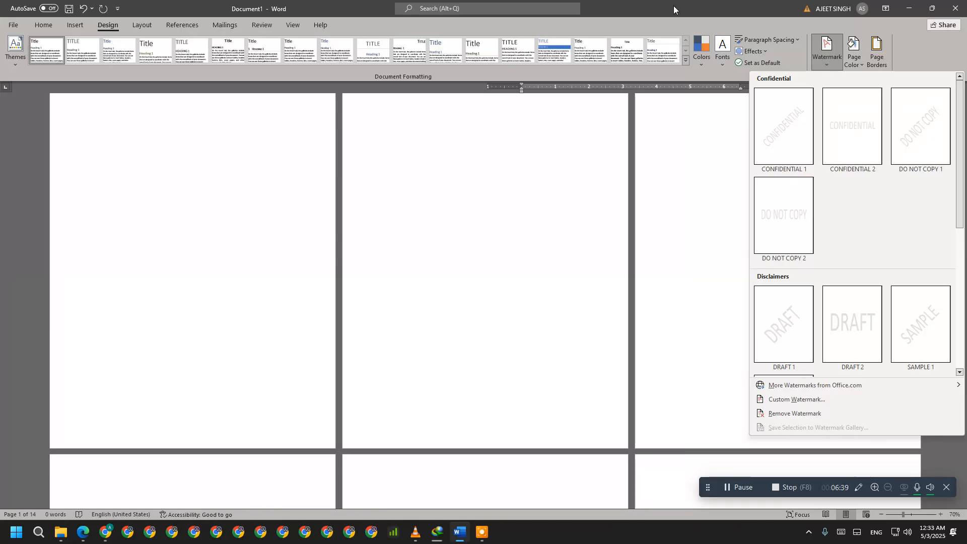
left_click(705, 170)
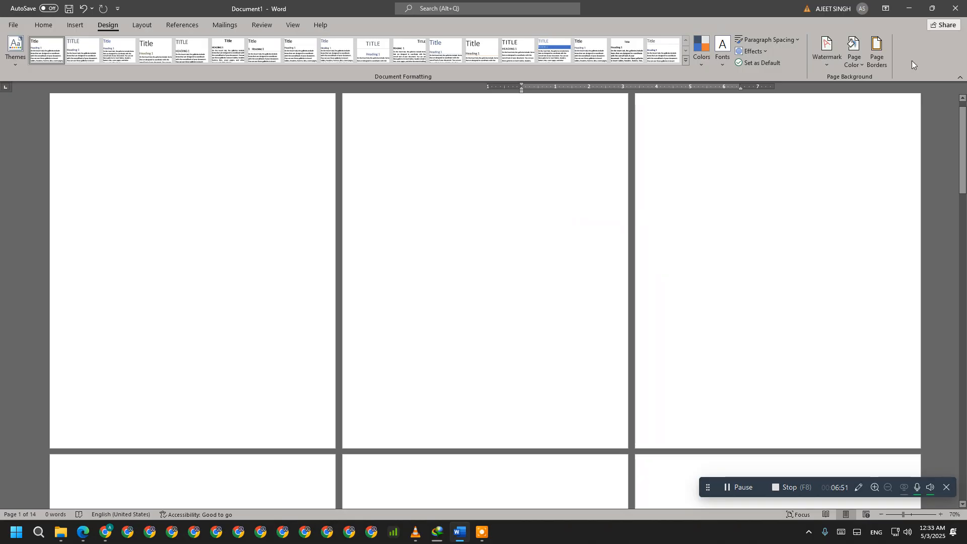
- Set the page color of the whole document to the standard light blue
left_click(857, 63)
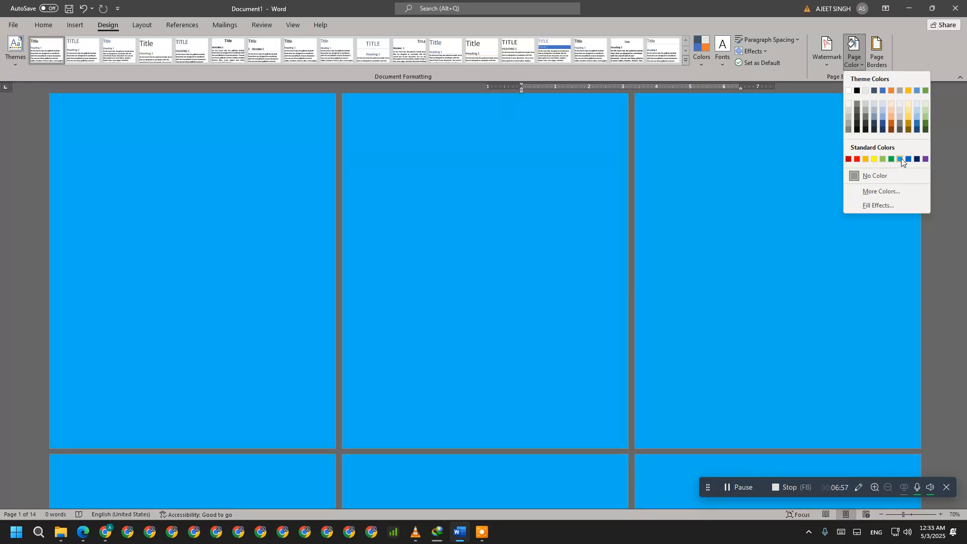
left_click(902, 158)
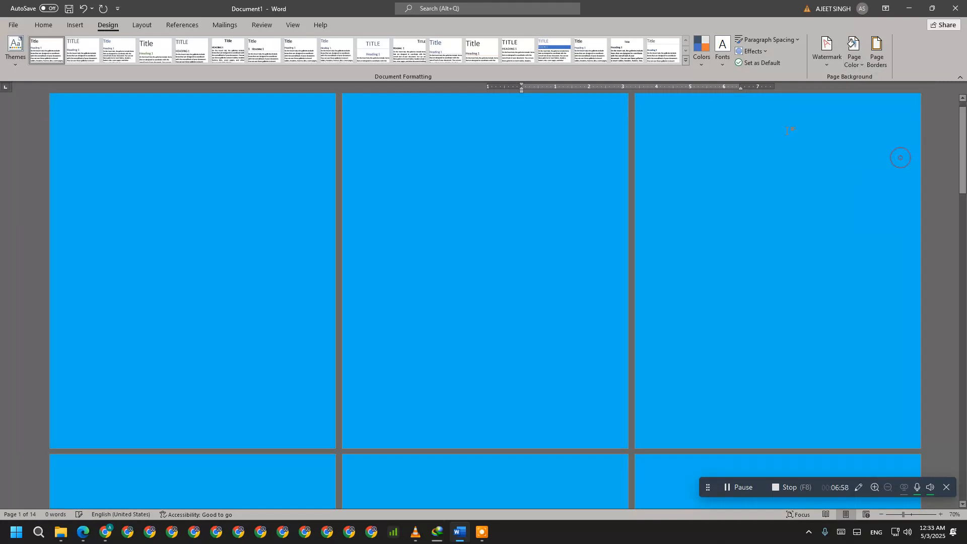
- Fill the page background with the Daybreak preset gradient in horizontal shading
left_click(862, 64)
left_click(887, 201)
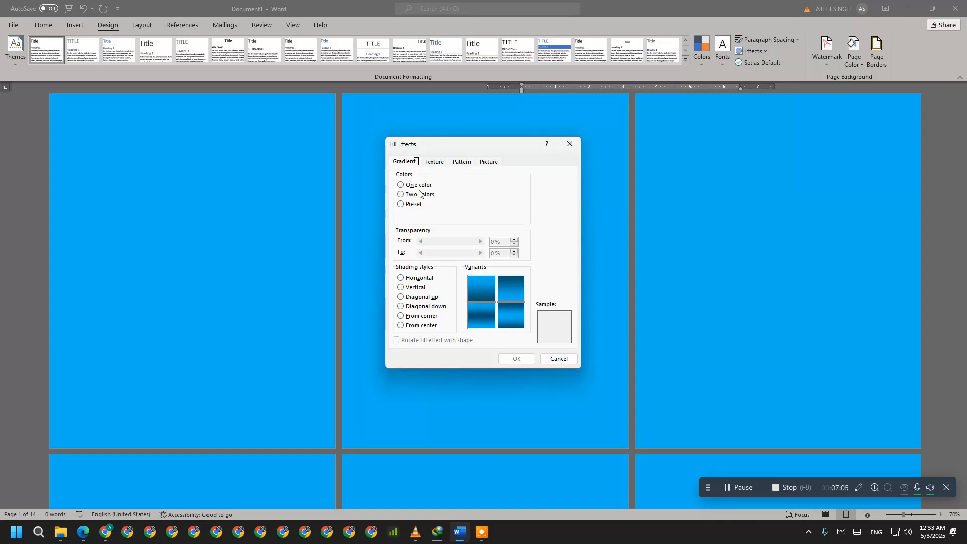
left_click(409, 204)
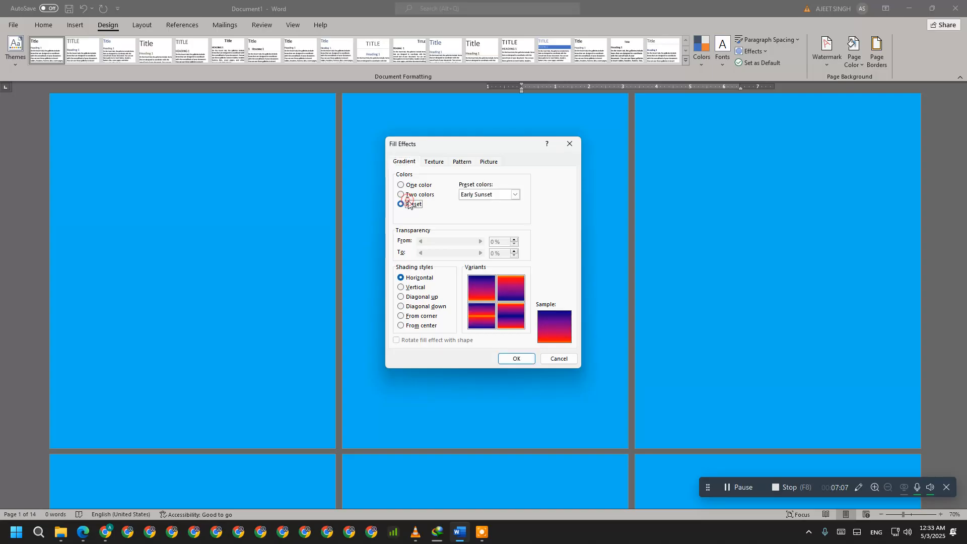
left_click(515, 194)
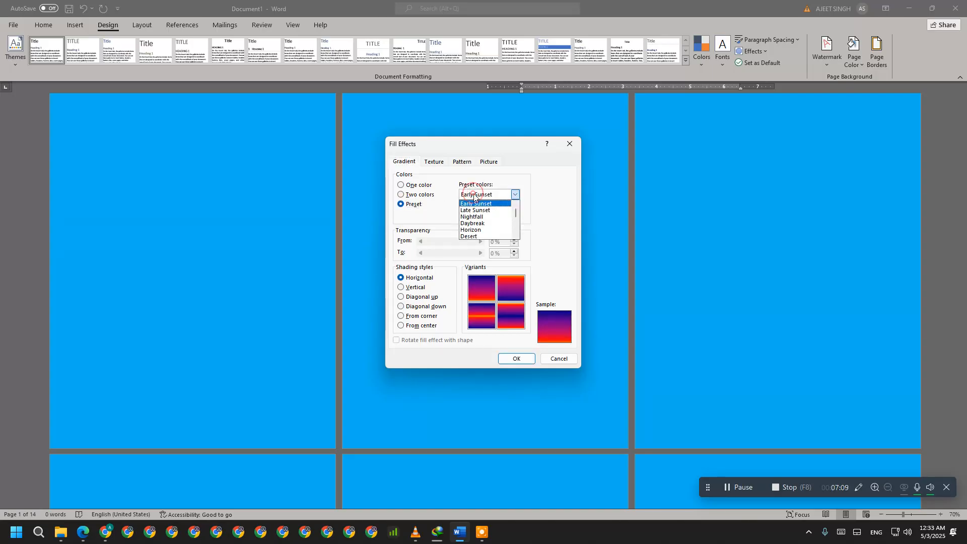
left_click(476, 224)
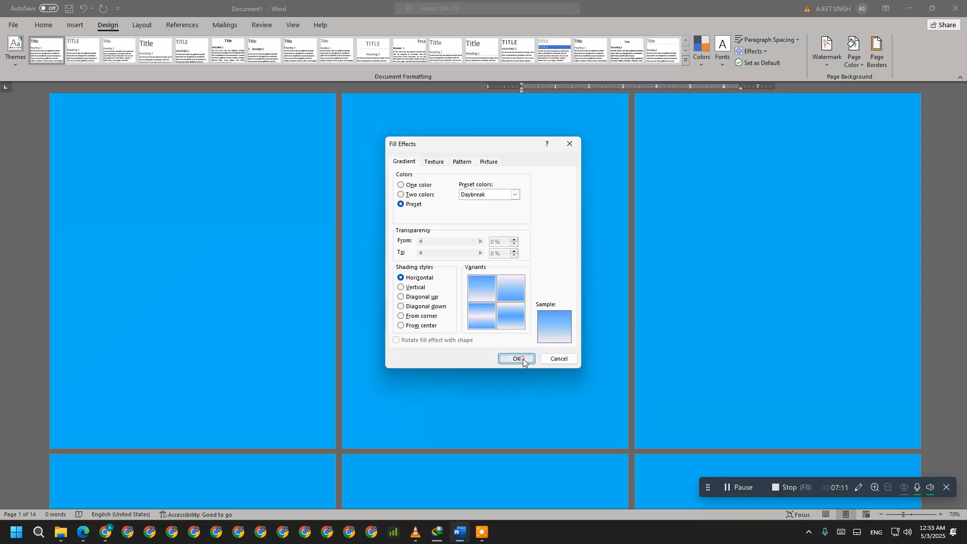
left_click(522, 359)
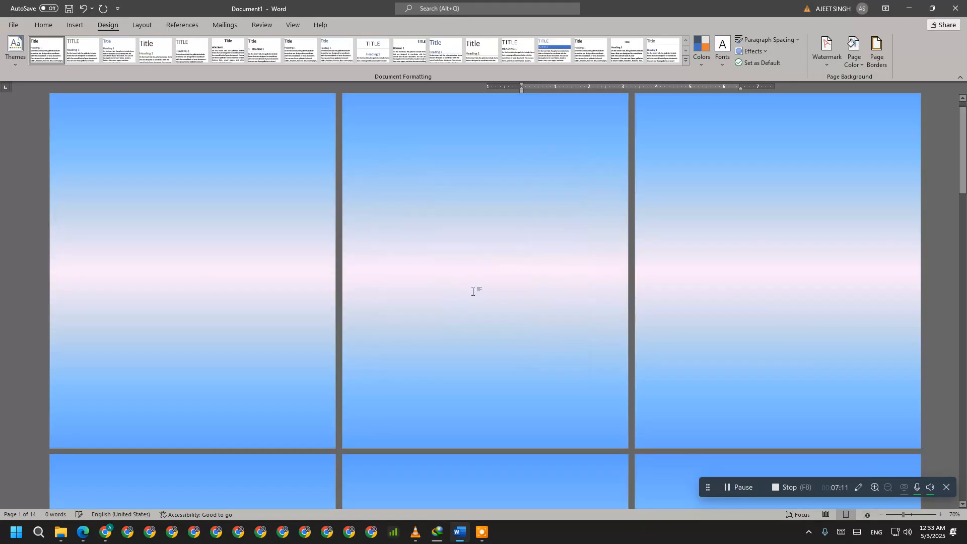
- Change the page color to a dark blue from the extended standard color palette
left_click(854, 57)
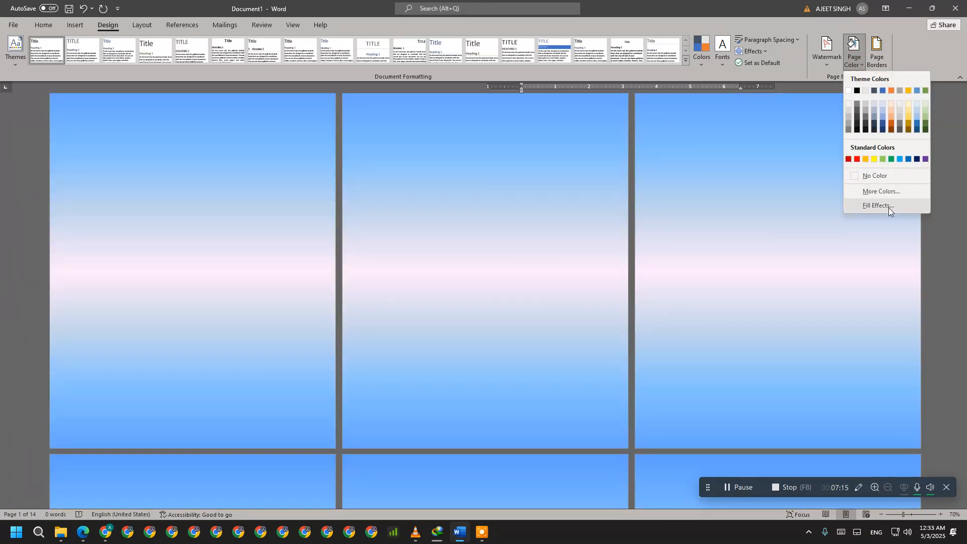
left_click(882, 192)
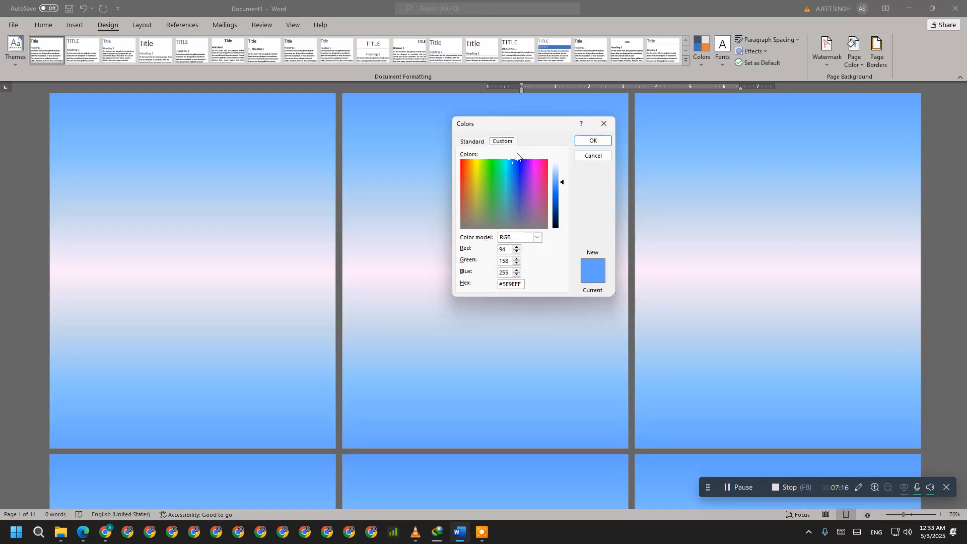
left_click(473, 141)
left_click(514, 164)
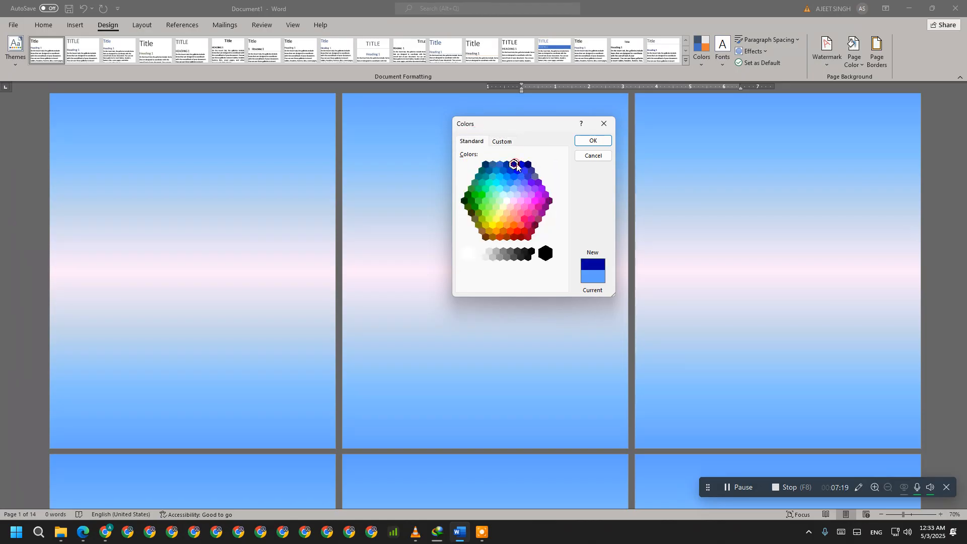
left_click(579, 141)
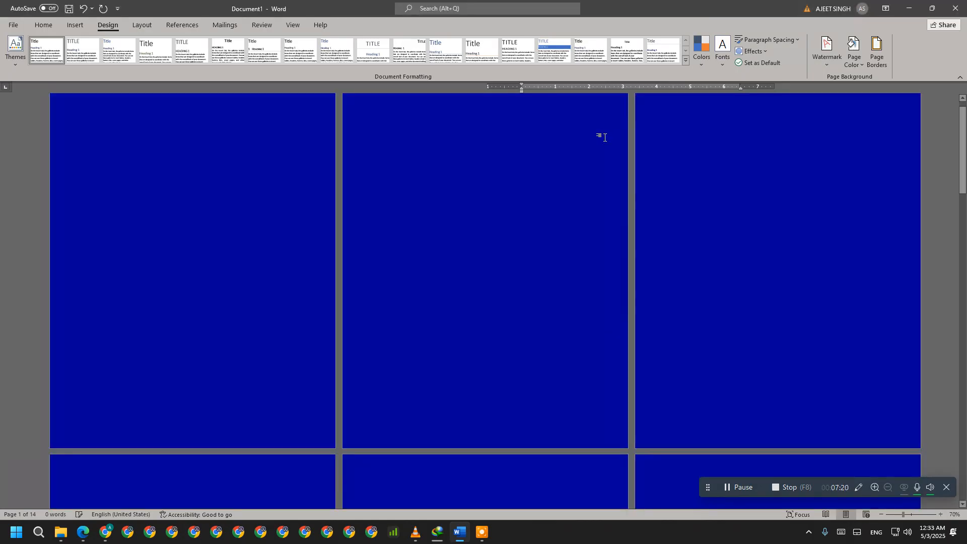
- Fill the background of all pages with the KRUTI DEV ME picture from the GAMES folder
left_click(854, 54)
left_click(871, 230)
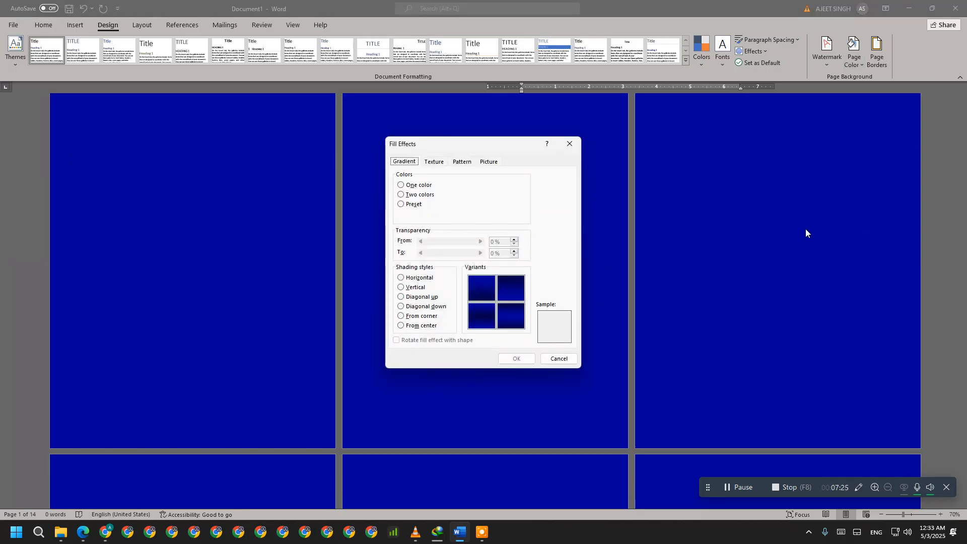
left_click(434, 161)
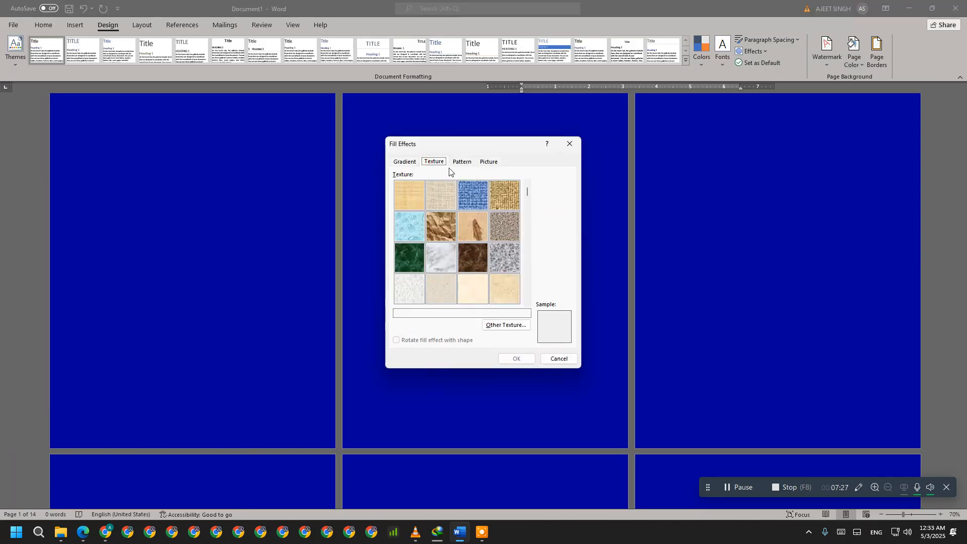
left_click(461, 161)
left_click(418, 223)
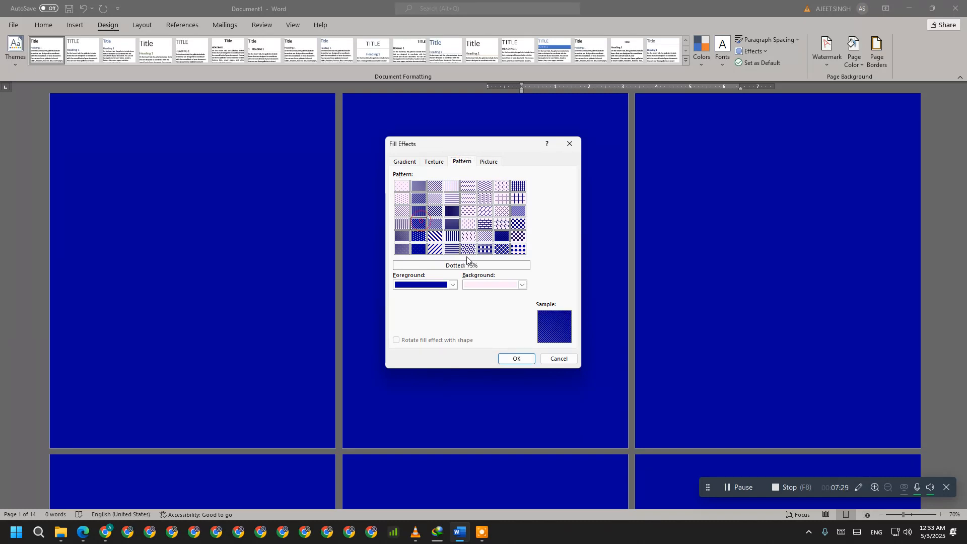
left_click(488, 162)
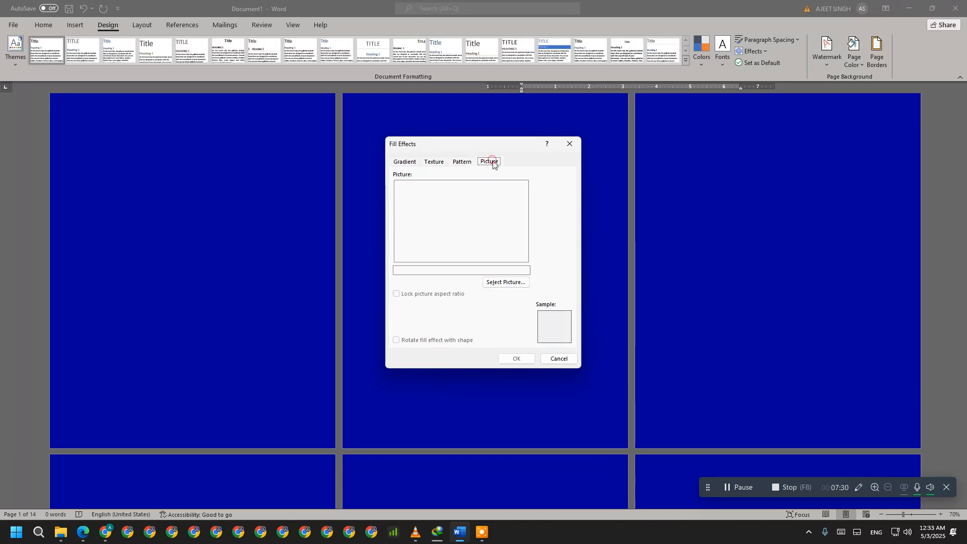
left_click(500, 283)
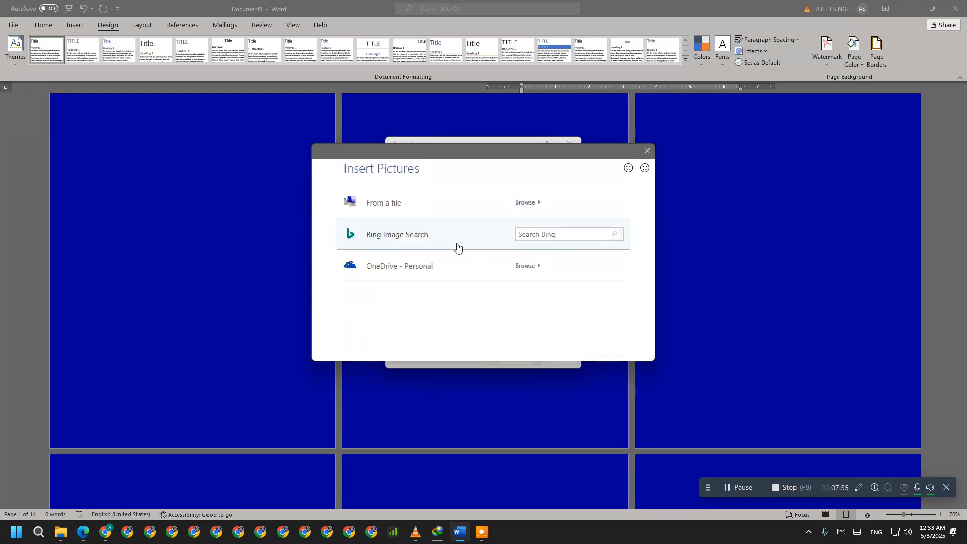
left_click(517, 206)
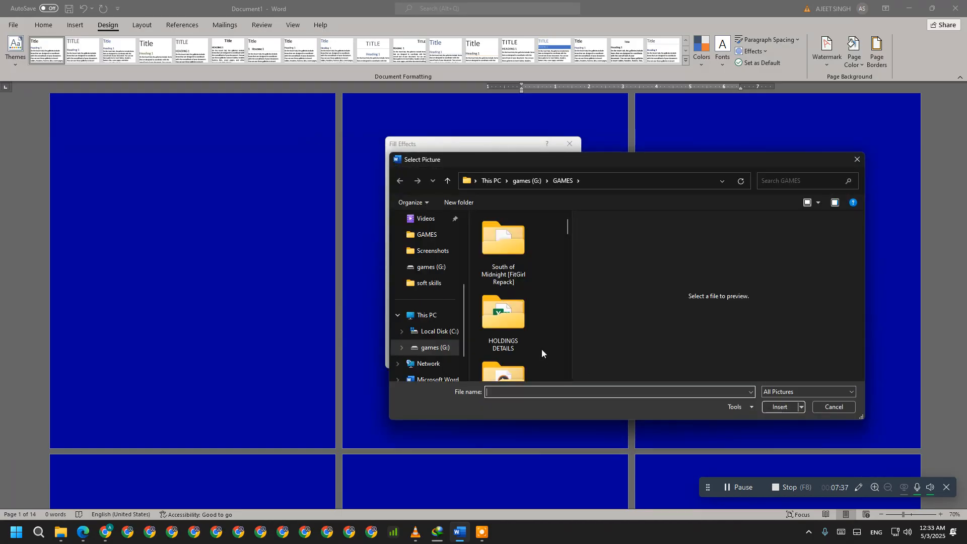
double_click(624, 165)
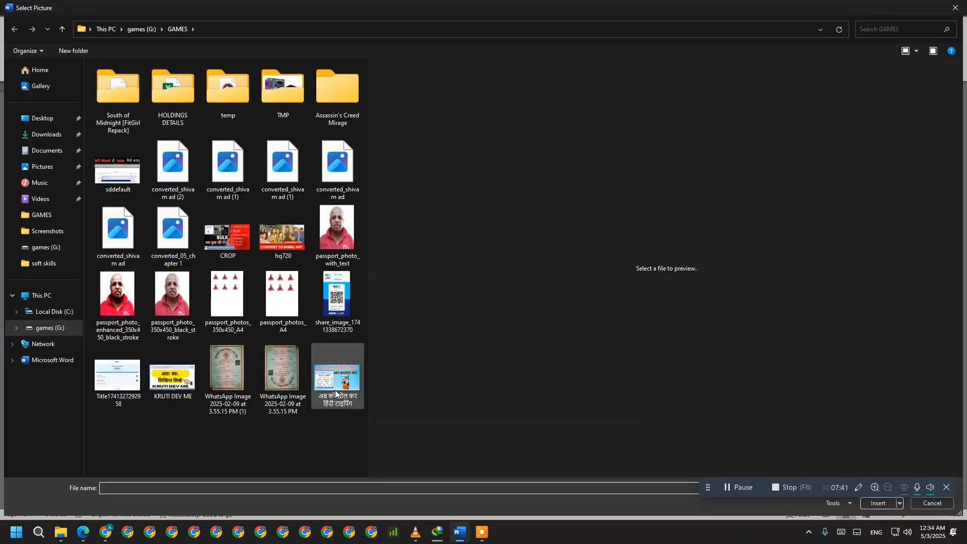
left_click(193, 380)
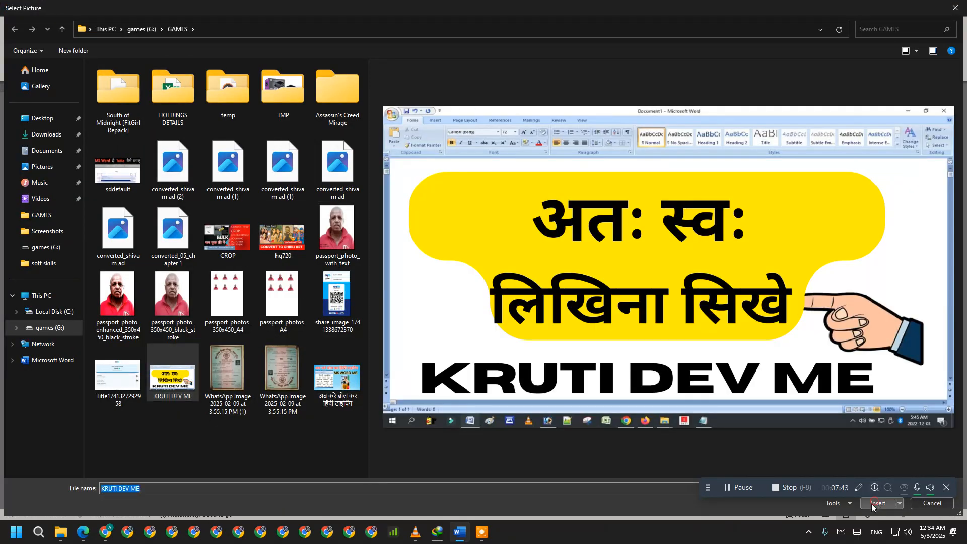
left_click(877, 503)
left_click(517, 359)
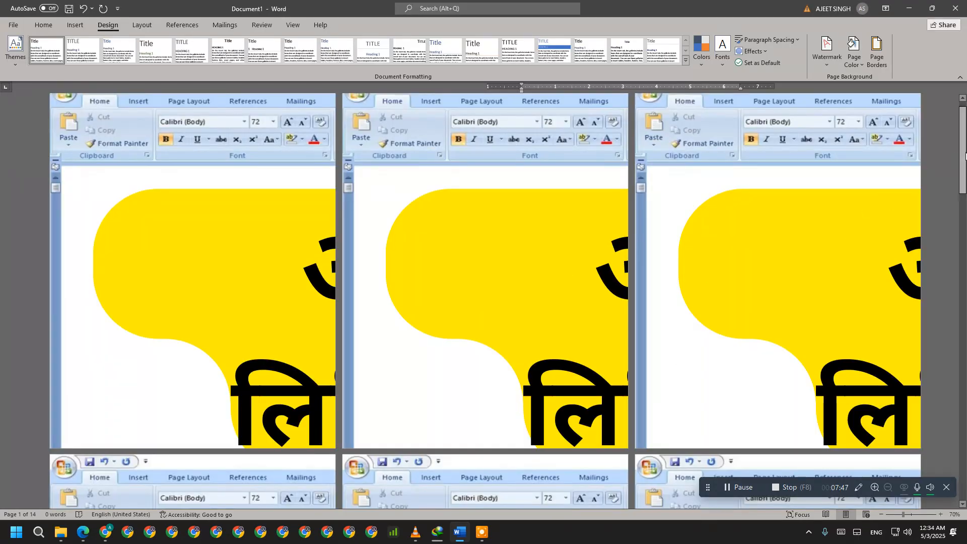
mouse_move(962, 152)
left_mouse_down()
mouse_move(957, 306)
mouse_move(957, 160)
left_mouse_up()
- Switch the page fill effect to a pattern and set its background color to dark orange
left_click(854, 59)
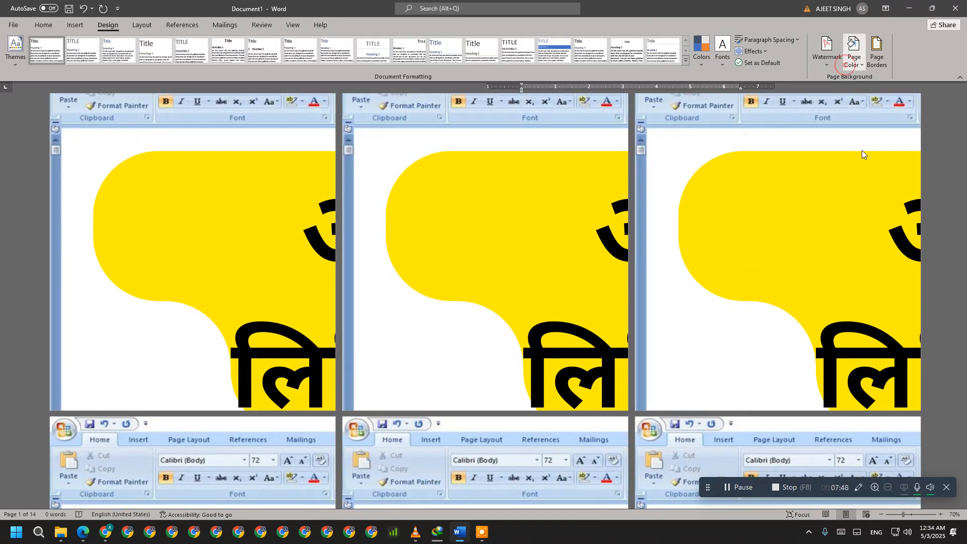
left_click(857, 236)
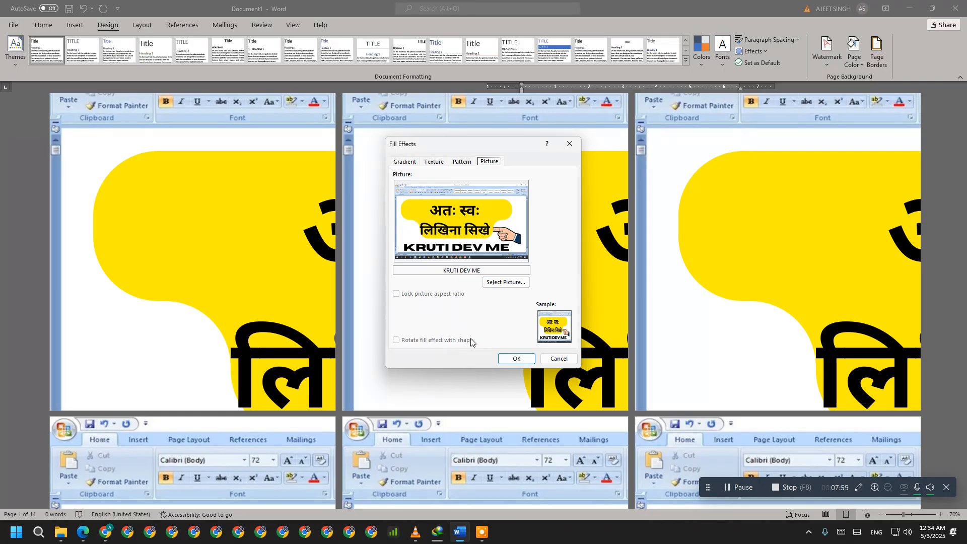
left_click(463, 162)
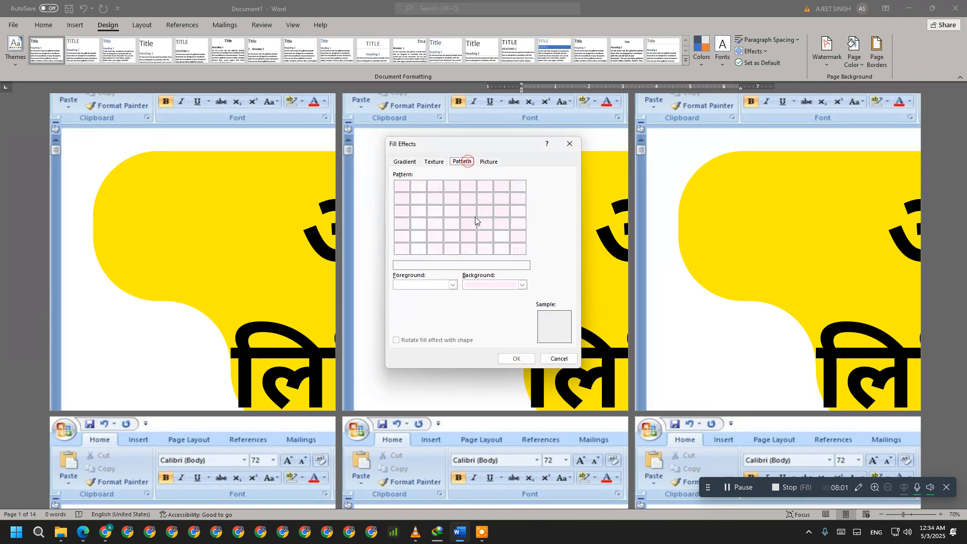
left_click(522, 285)
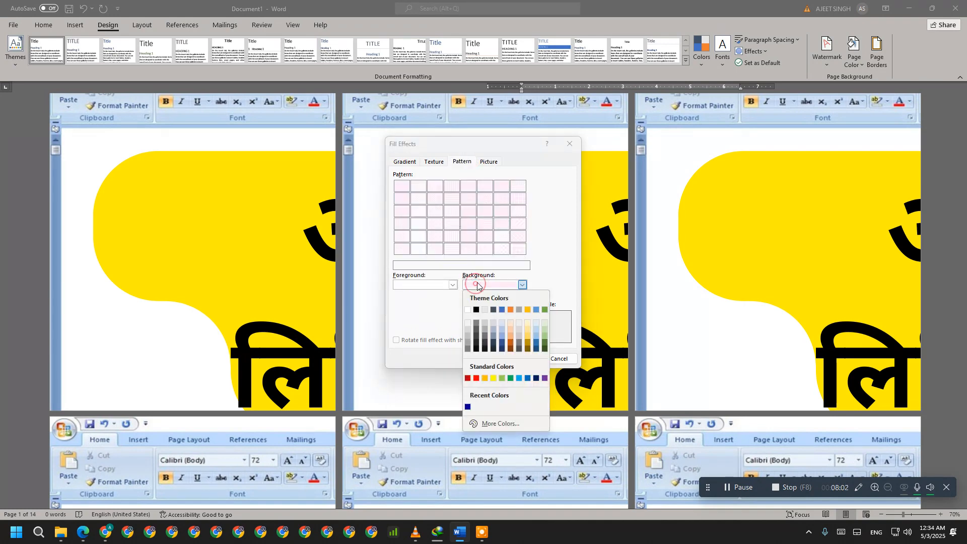
left_click(476, 308)
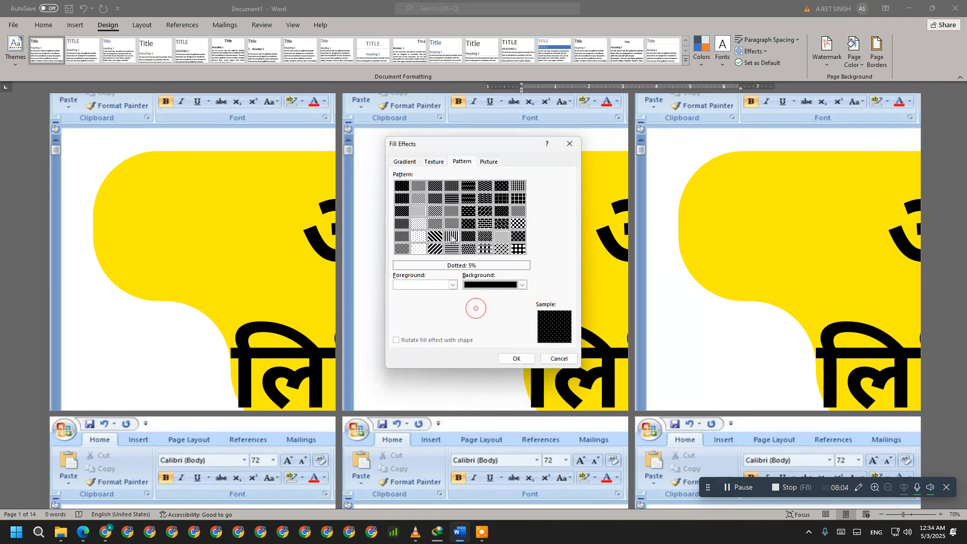
left_click(483, 285)
left_click(484, 285)
left_click(484, 284)
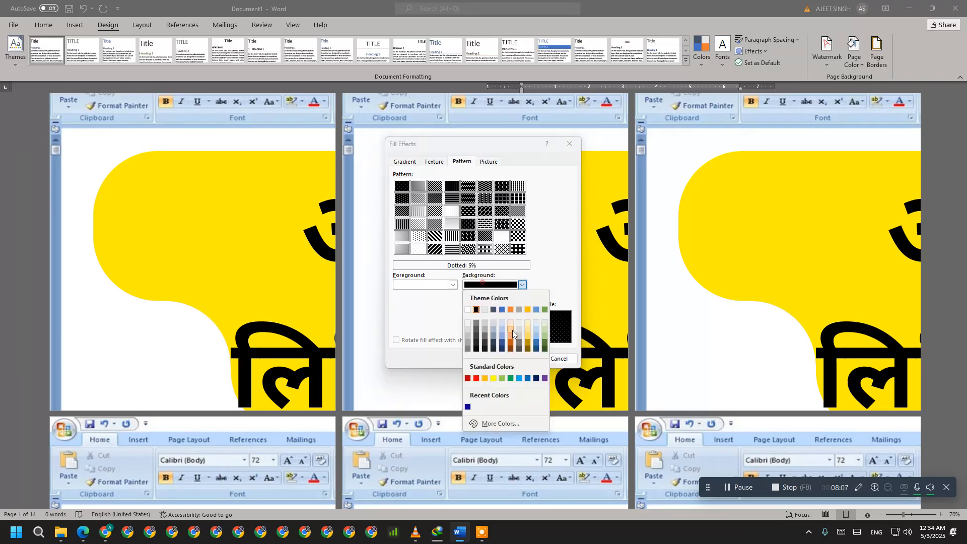
left_click(510, 341)
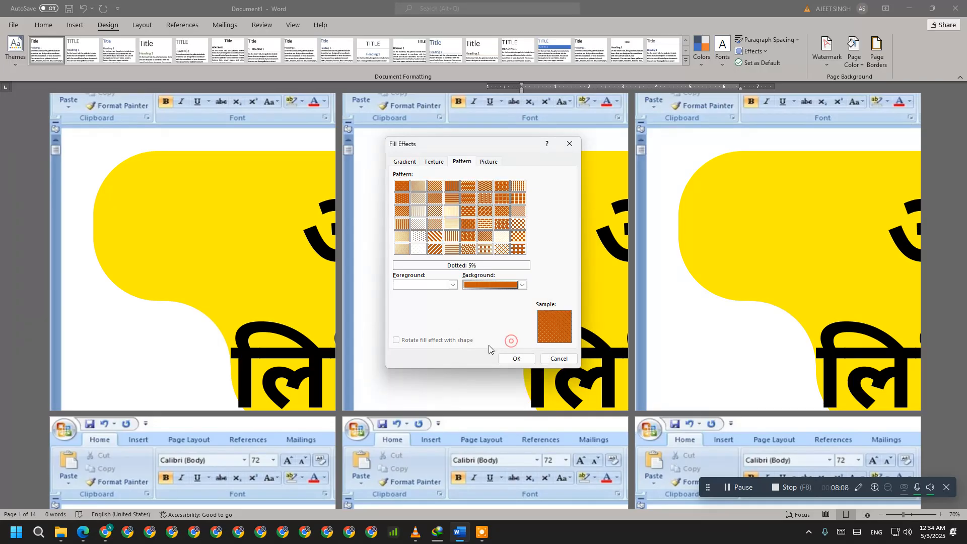
- Set the pattern's foreground to dark gray, choose the Dotted: 70% pattern, and apply it to the pages
left_click(433, 285)
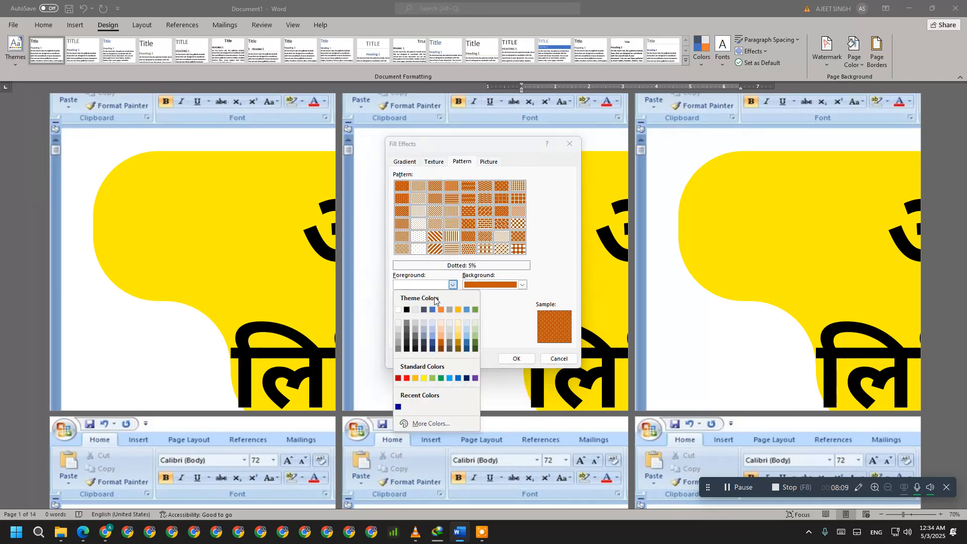
left_click(407, 334)
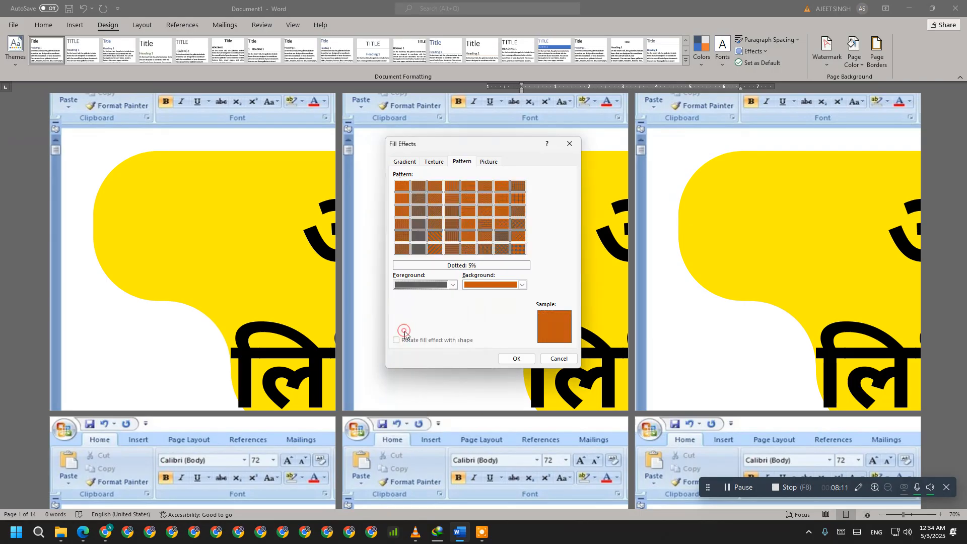
left_click(442, 285)
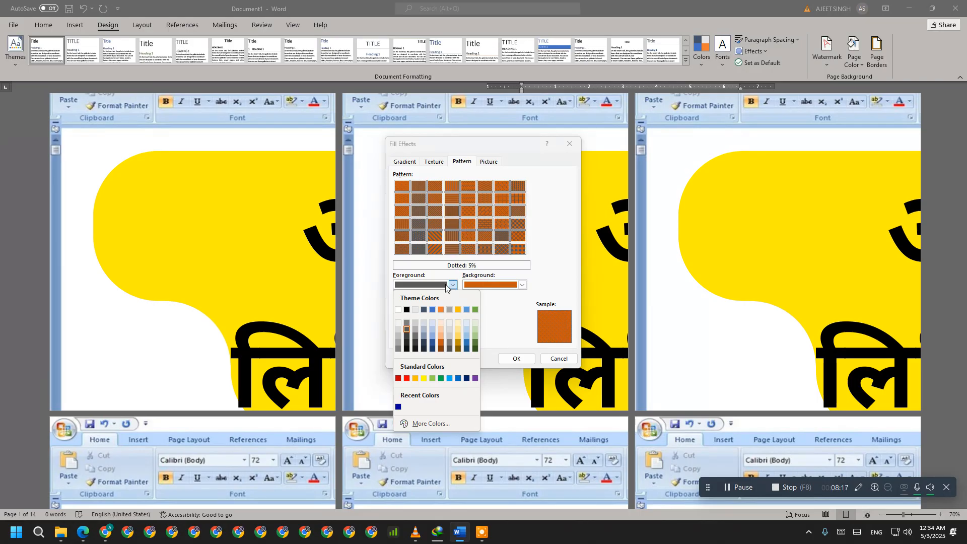
left_click(421, 215)
left_click(422, 215)
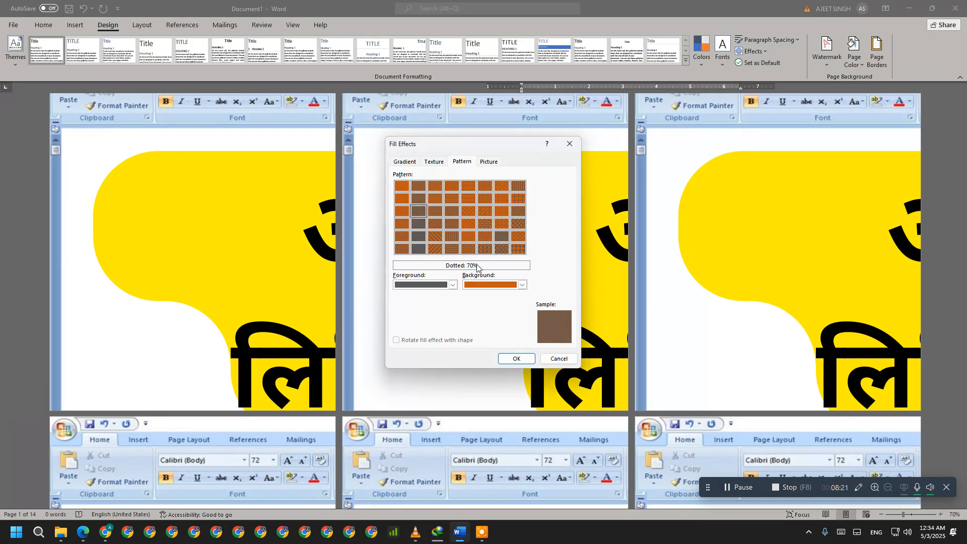
left_click(517, 358)
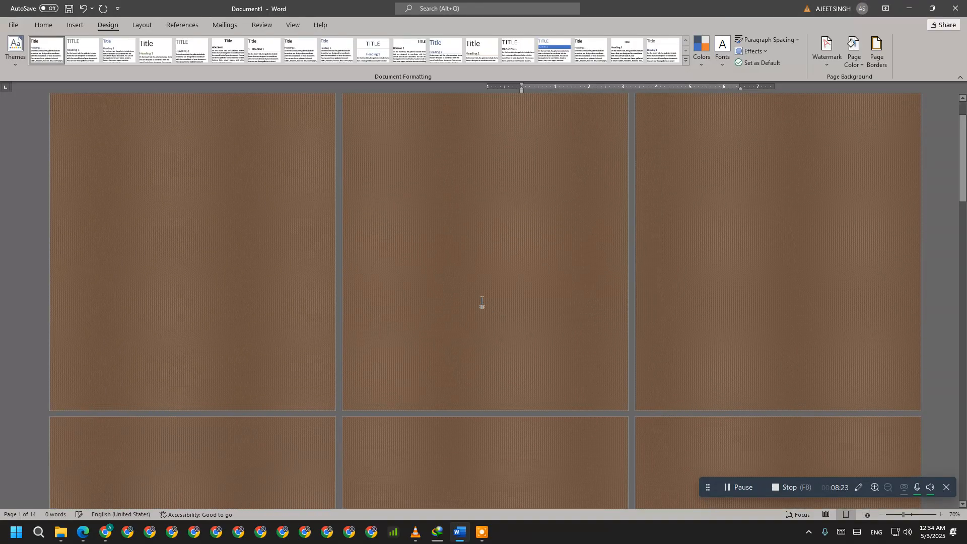
scroll(962, 212, "up", 2)
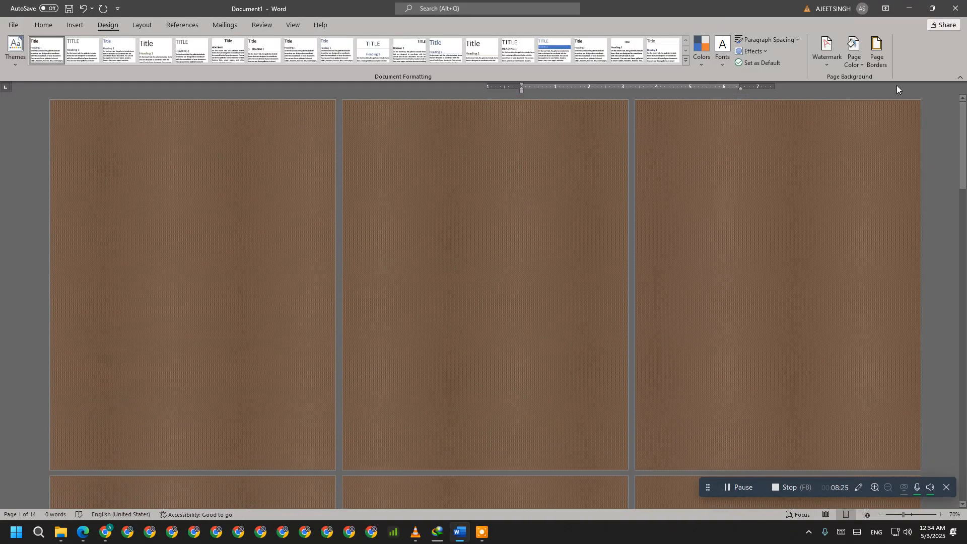
left_click(860, 56)
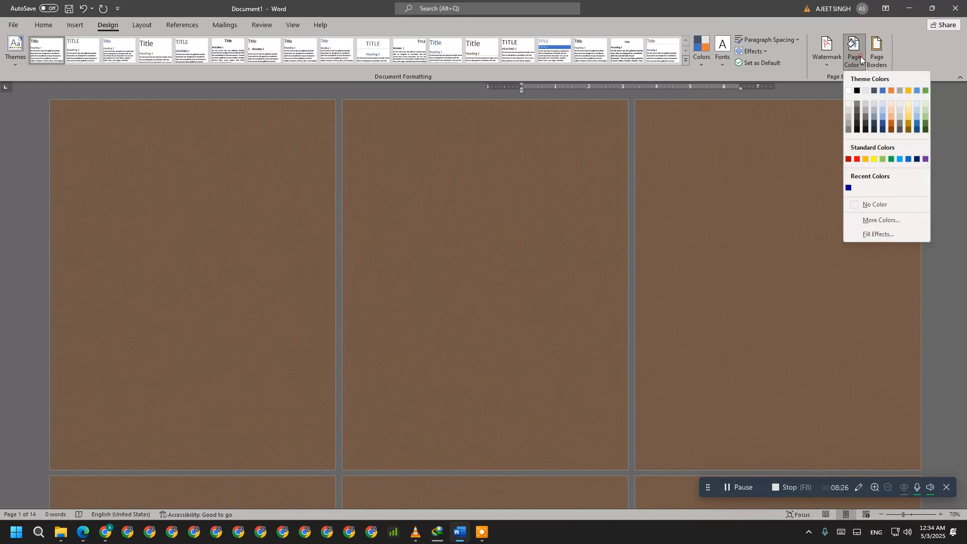
left_click(883, 220)
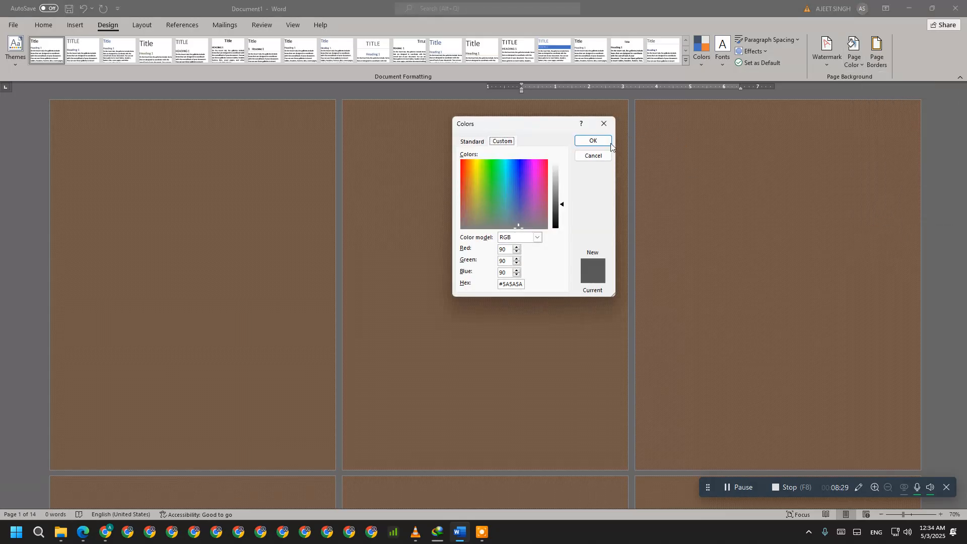
left_click(537, 237)
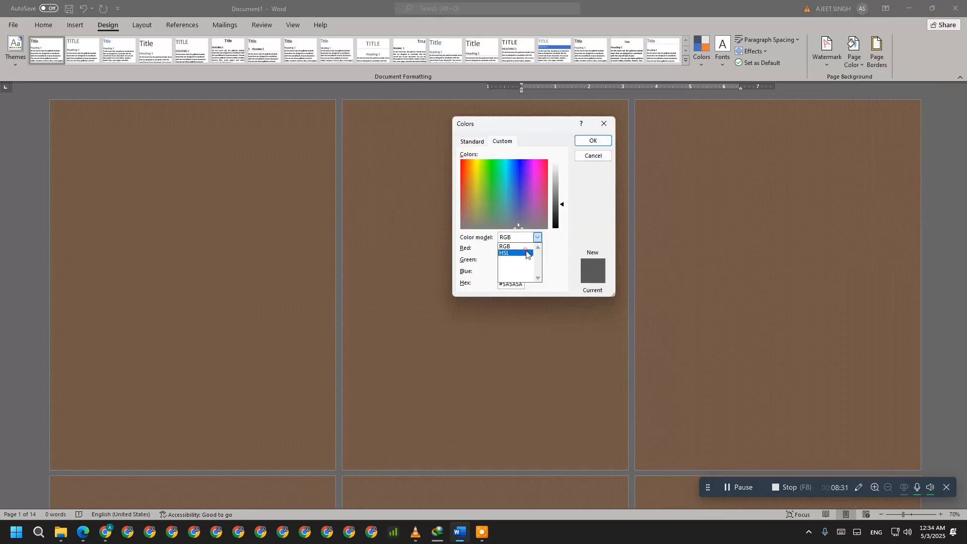
left_click(529, 251)
left_click(593, 156)
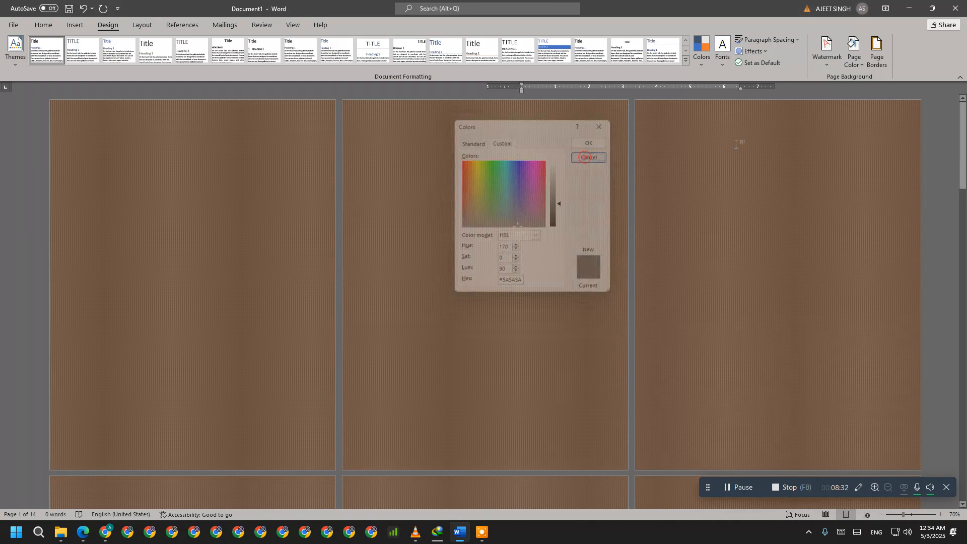
- Switch the page fill effect to a horizontal gradient and set Color 1 to black
left_click(851, 60)
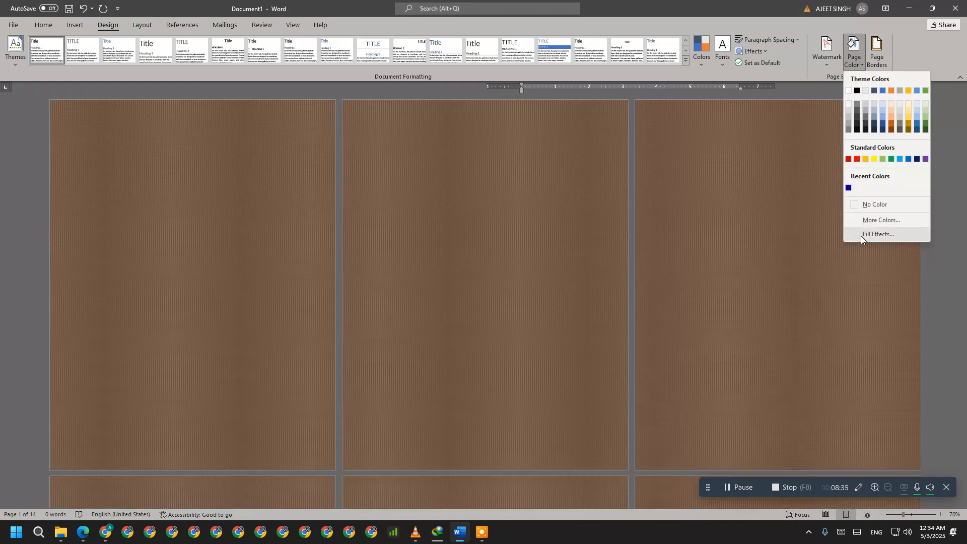
left_click(860, 236)
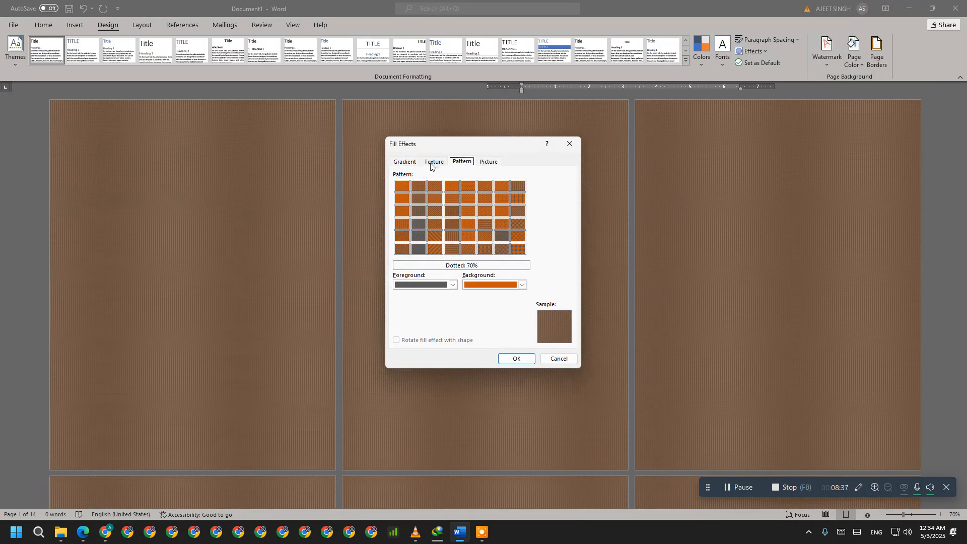
left_click(431, 166)
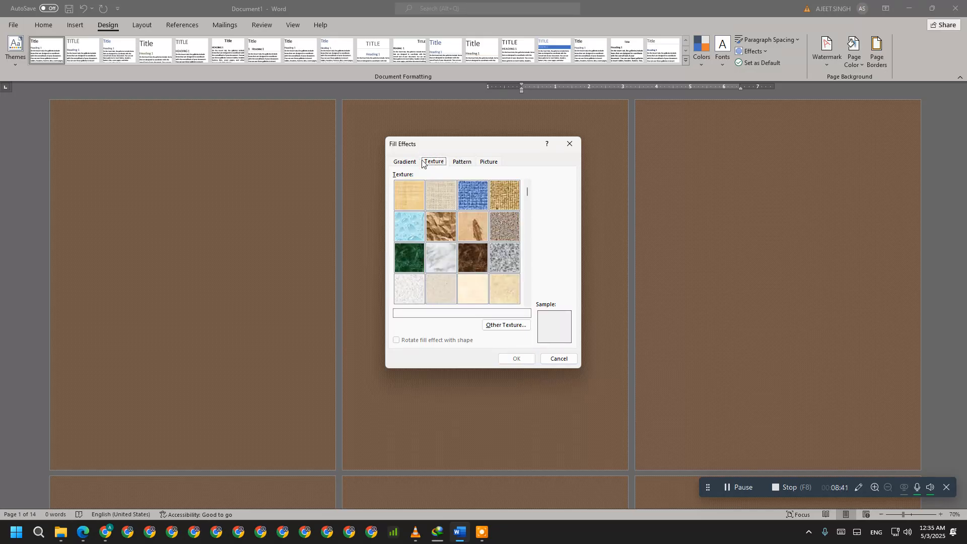
left_click(416, 161)
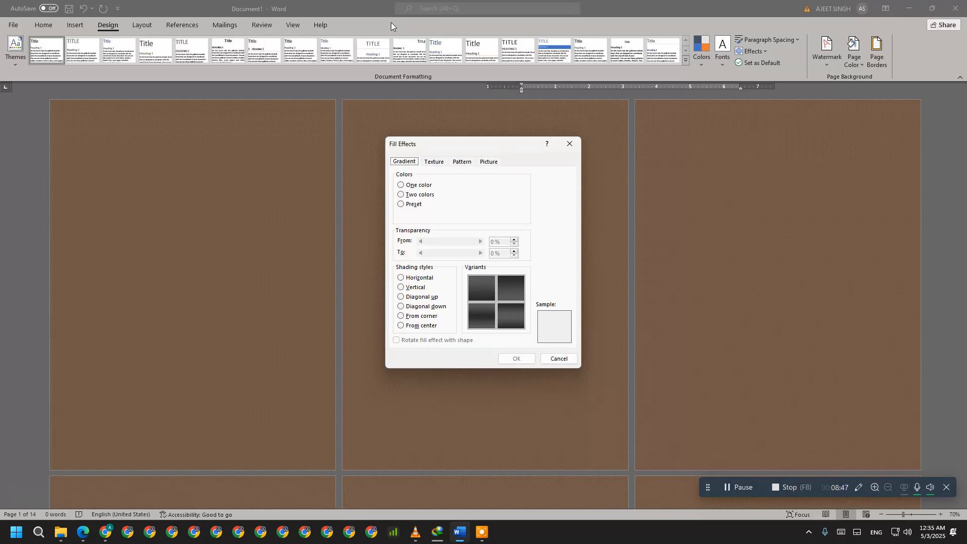
left_click(415, 184)
left_click(514, 194)
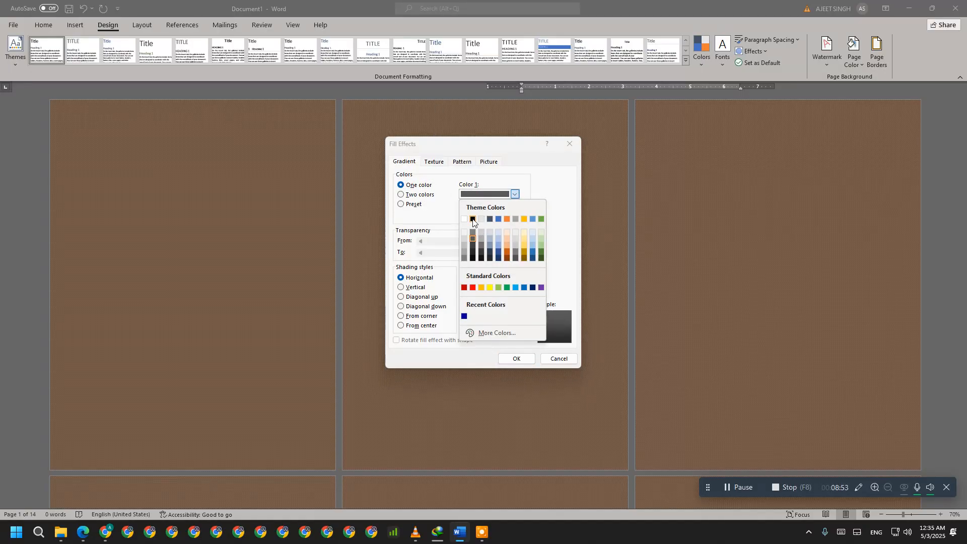
left_click(473, 220)
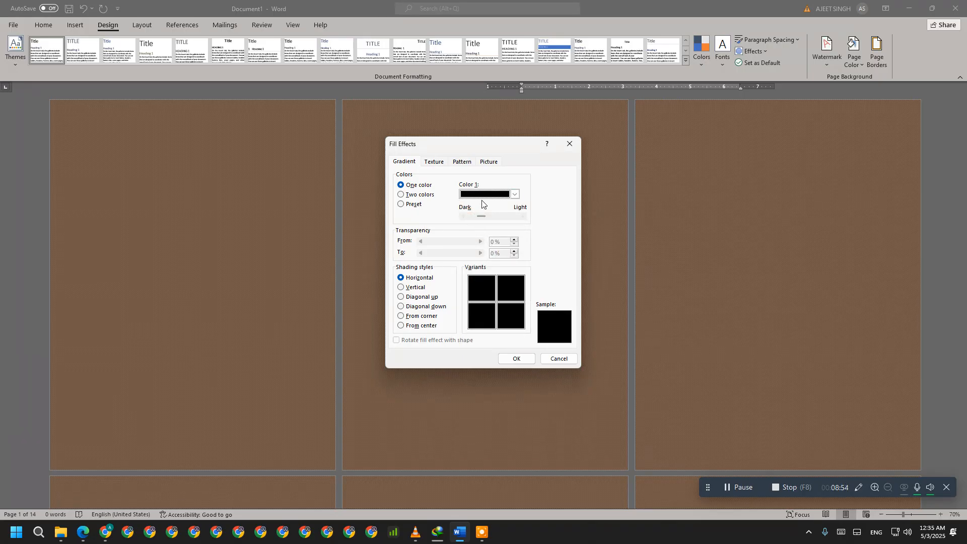
- Make it a two-color gradient with standard purple as Color 2, and apply the variant with black edges and a purple middle
left_click(420, 195)
left_click(493, 215)
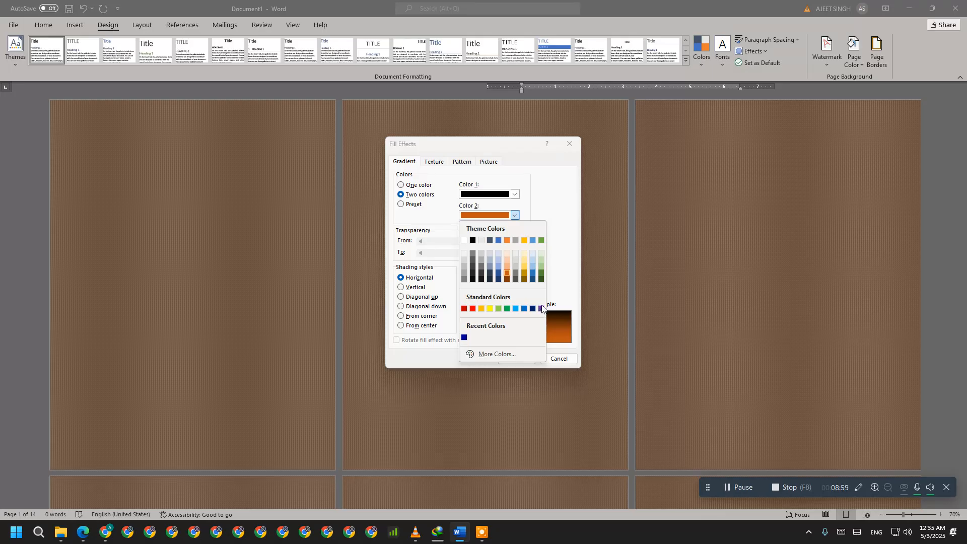
left_click(540, 309)
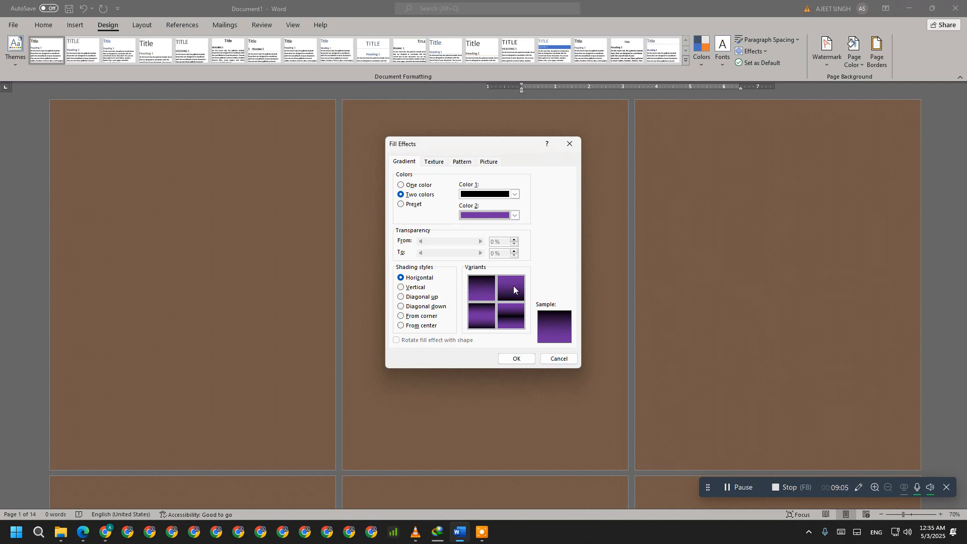
left_click(485, 284)
left_click(516, 359)
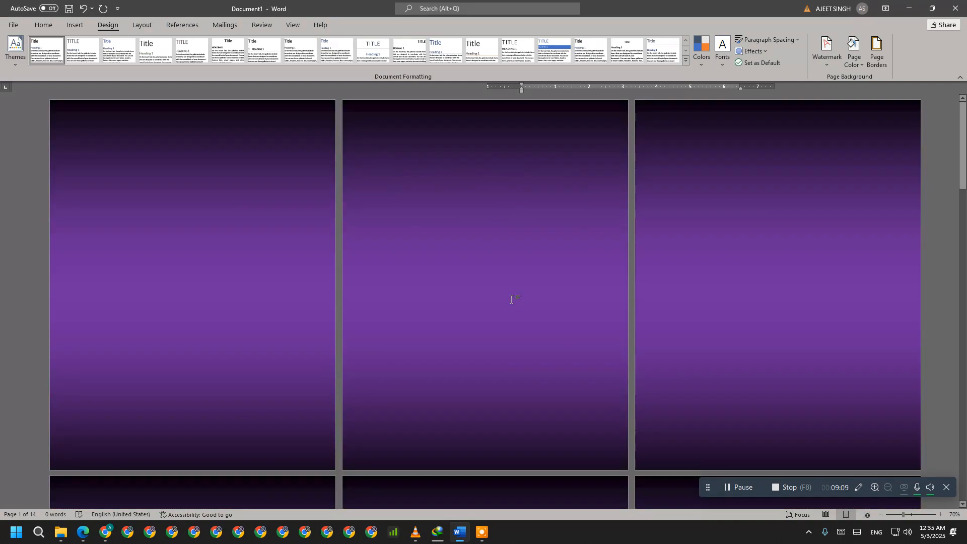
left_click_drag(963, 162, 964, 152)
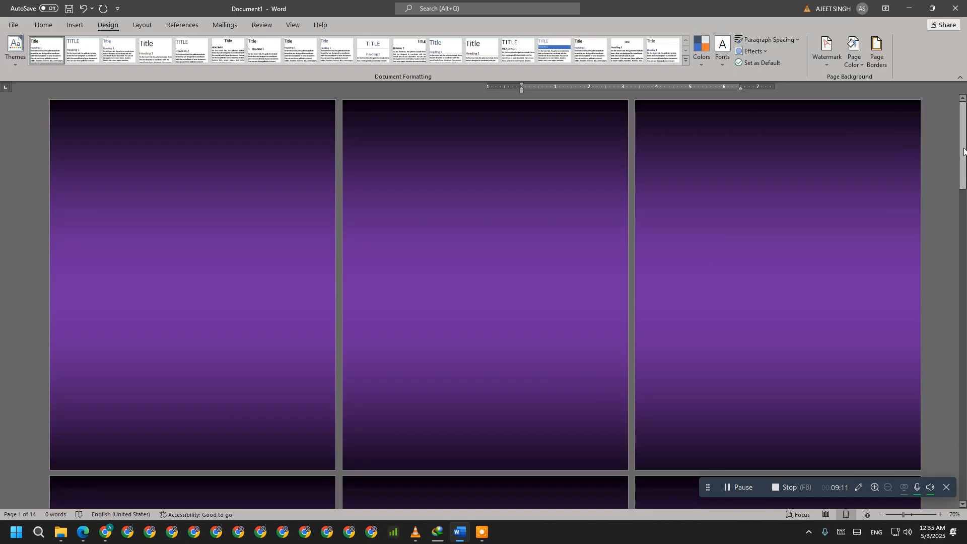
left_click(854, 50)
left_click(722, 227)
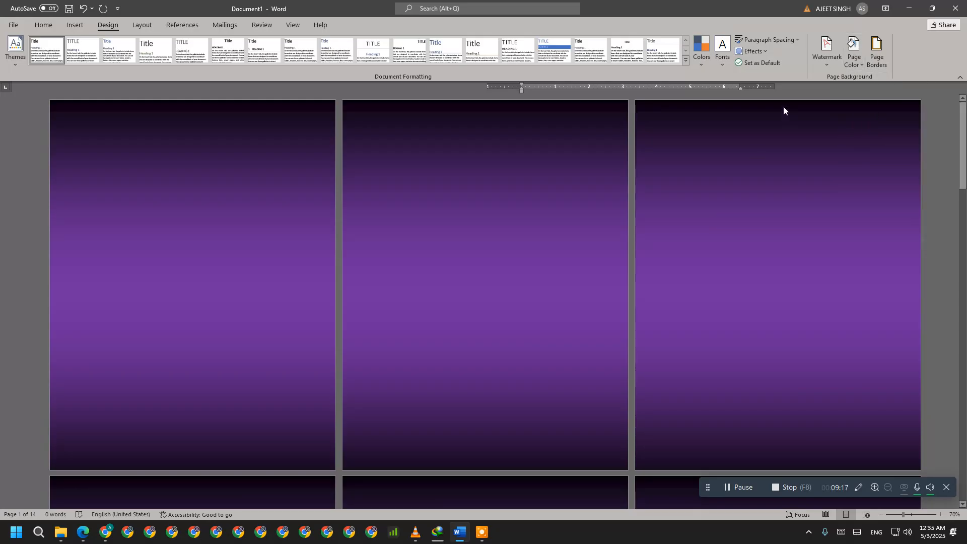
- Draw a rectangle covering the whole first page, about 10.96" high and 8.46" wide
left_click(75, 25)
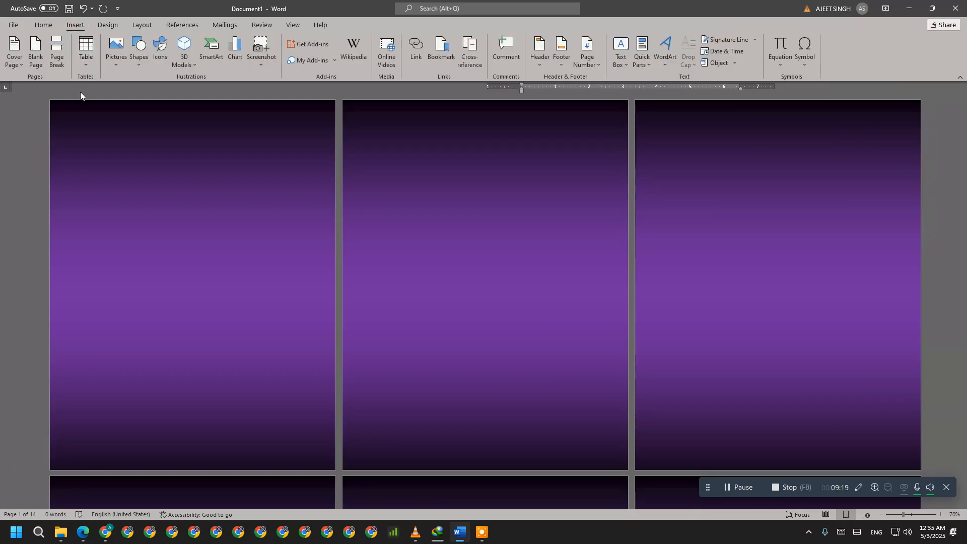
left_click(126, 65)
left_click(135, 63)
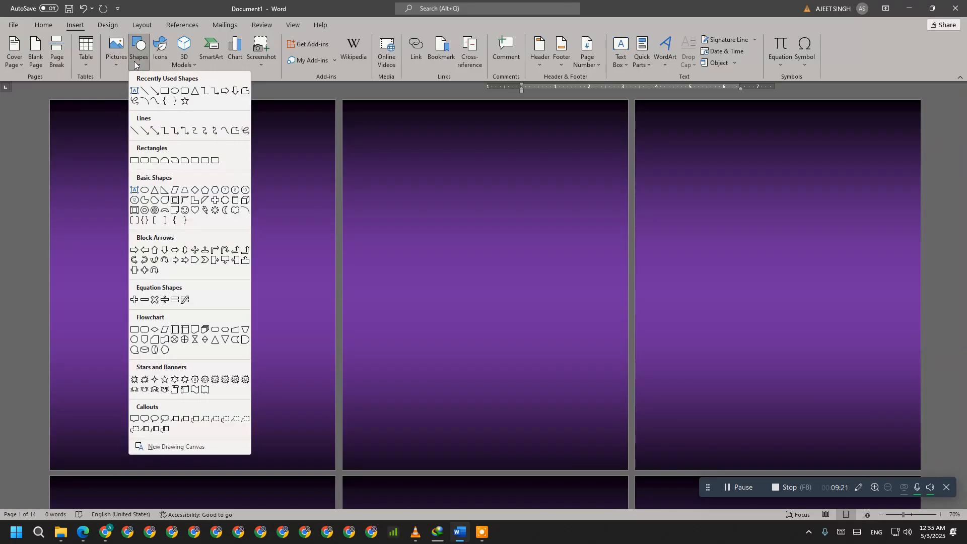
left_click(165, 91)
left_click_drag(49, 99, 336, 470)
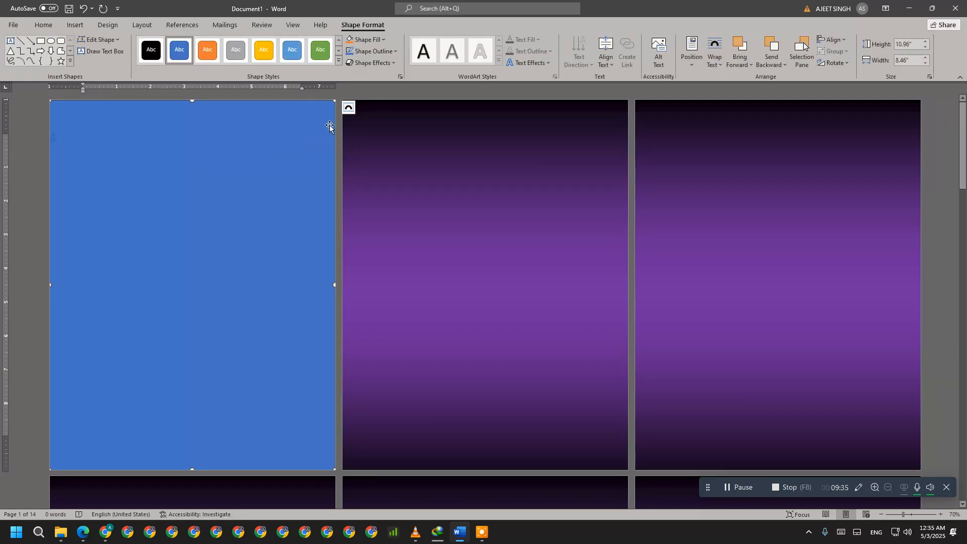
- Switch the rectangle's fill to a gradient and remove its two middle gradient stops
left_click(382, 42)
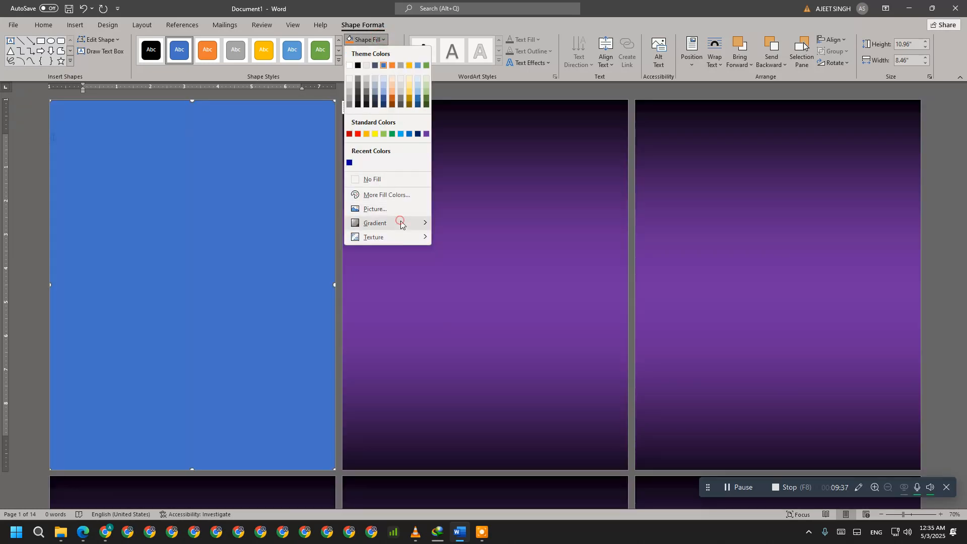
mouse_move(401, 223)
left_click(472, 438)
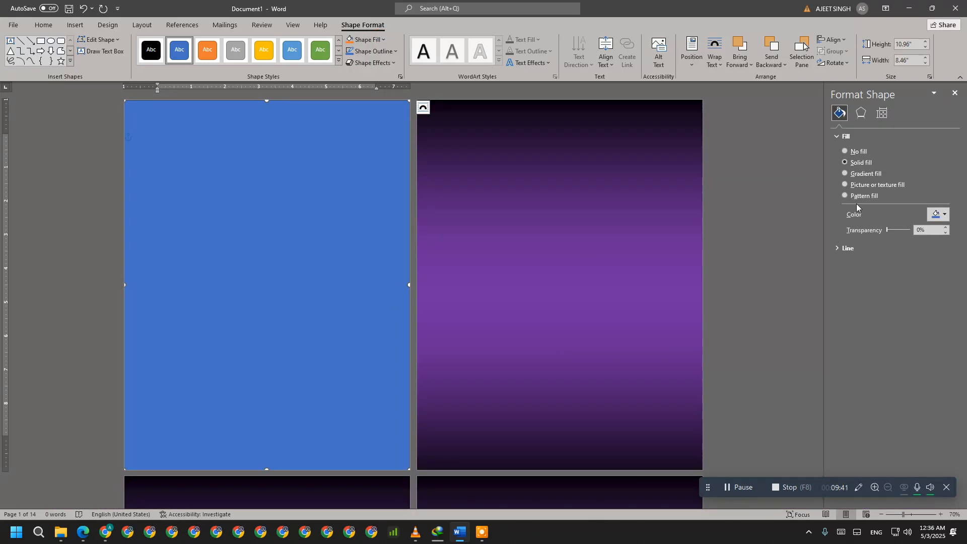
left_click(865, 174)
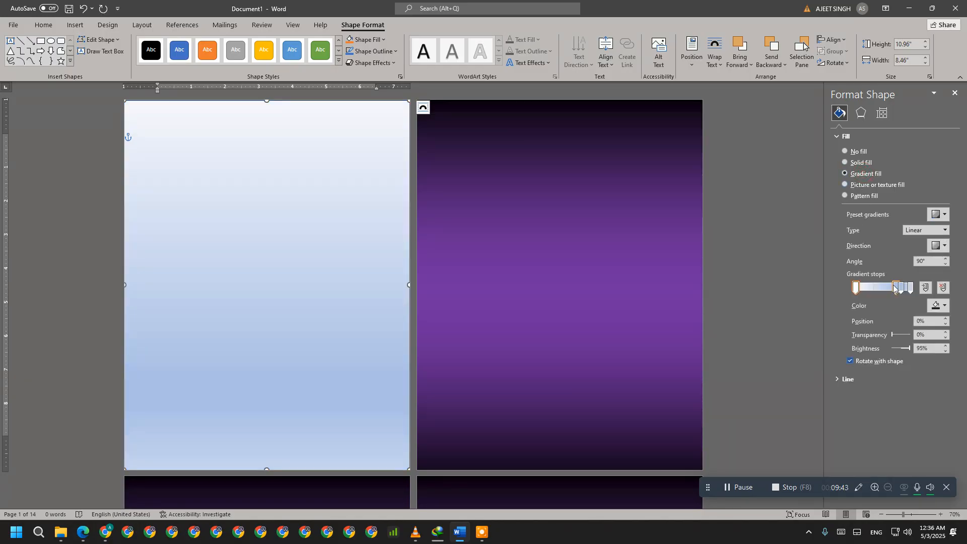
left_click_drag(894, 288, 887, 288)
key("Delete")
left_click(902, 287)
key("Delete")
- Color the rectangle's first gradient stop standard green and its last stop standard dark blue
left_click(856, 287)
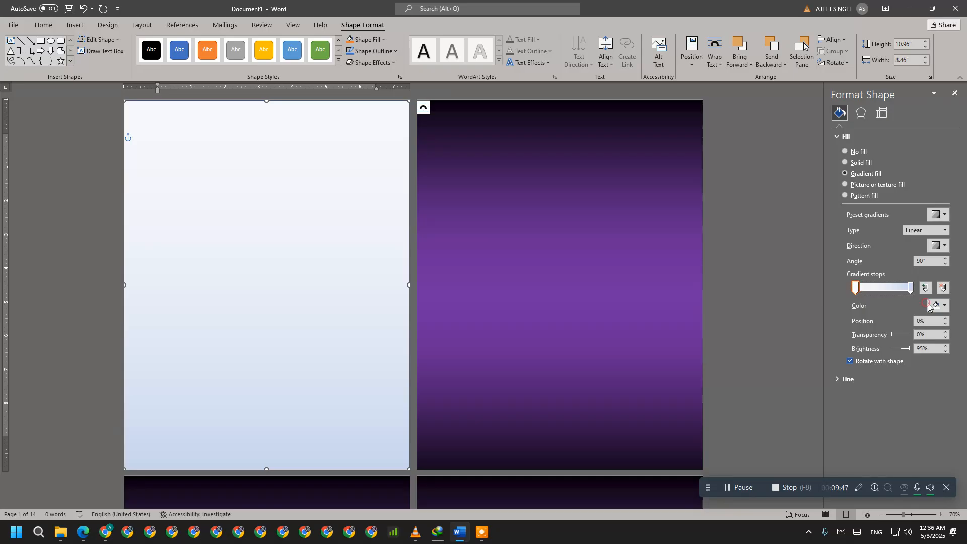
left_click(937, 305)
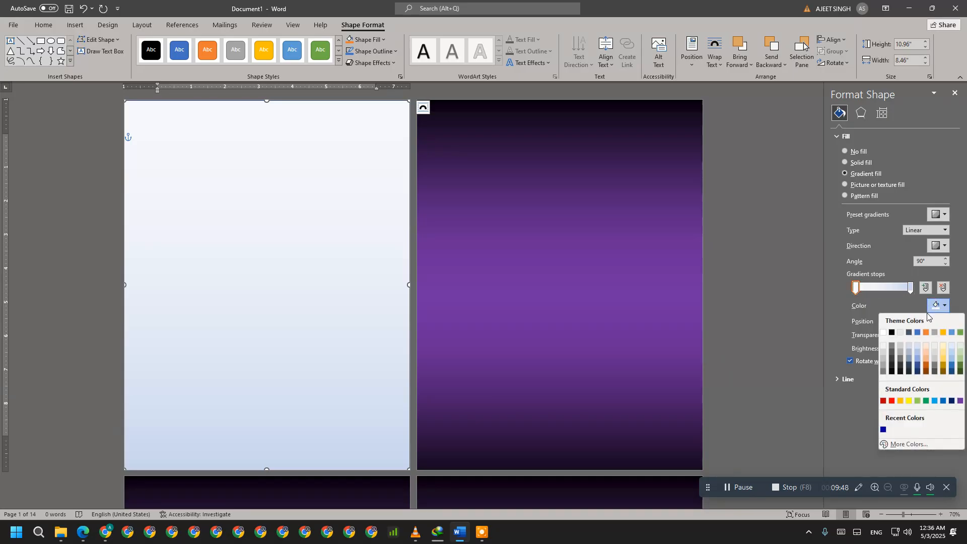
left_click(934, 401)
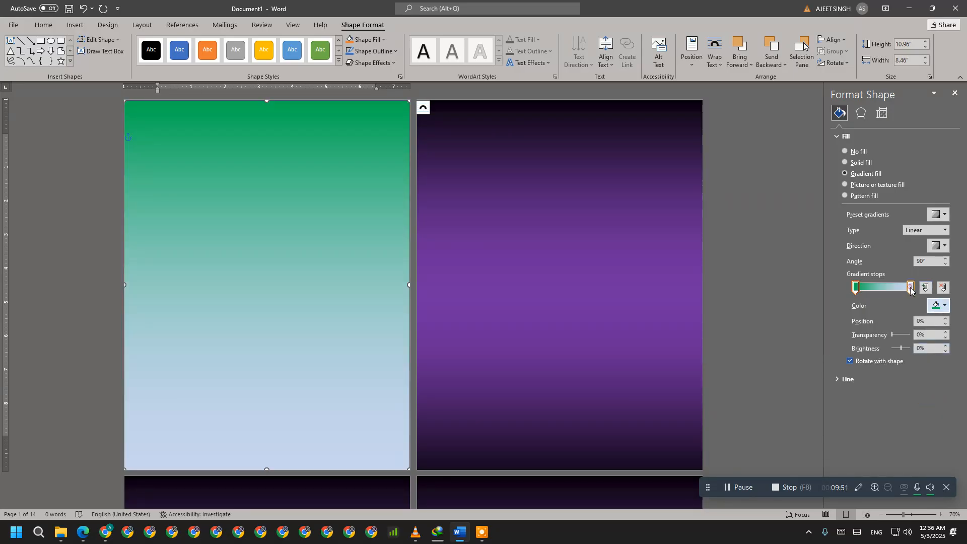
left_click(910, 287)
left_click(935, 308)
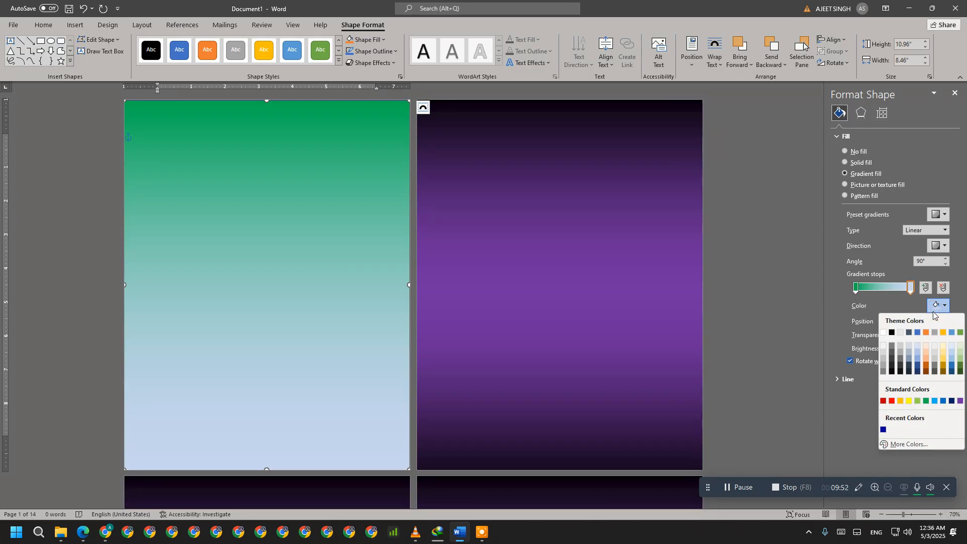
left_click(953, 403)
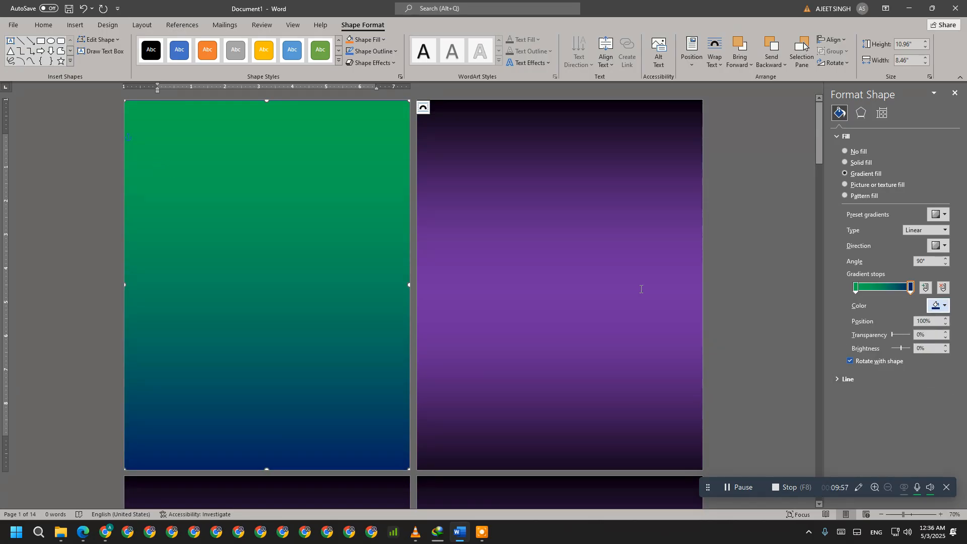
- Add a yellow gradient stop at 17% and a dark blue stop at 37% to the rectangle's fill
left_click(865, 287)
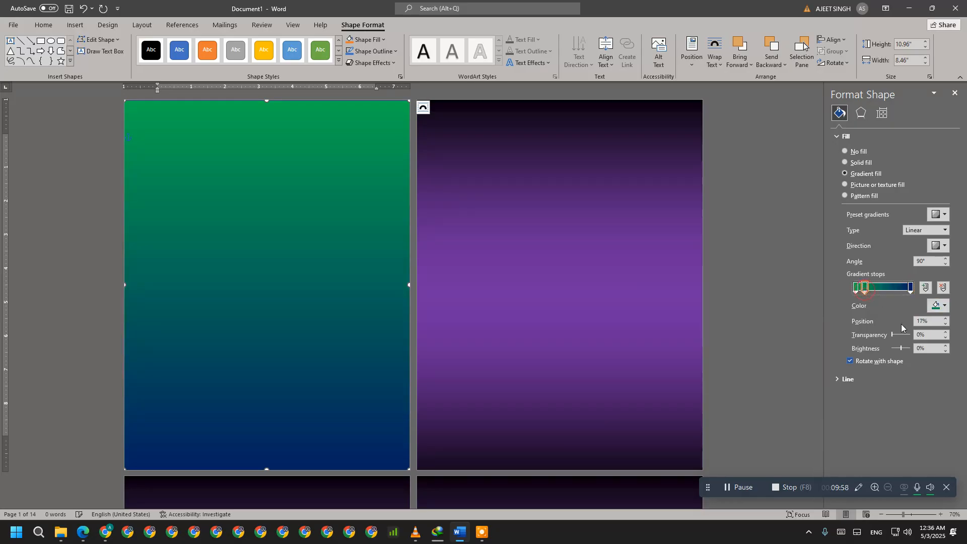
left_click(937, 306)
left_click(909, 402)
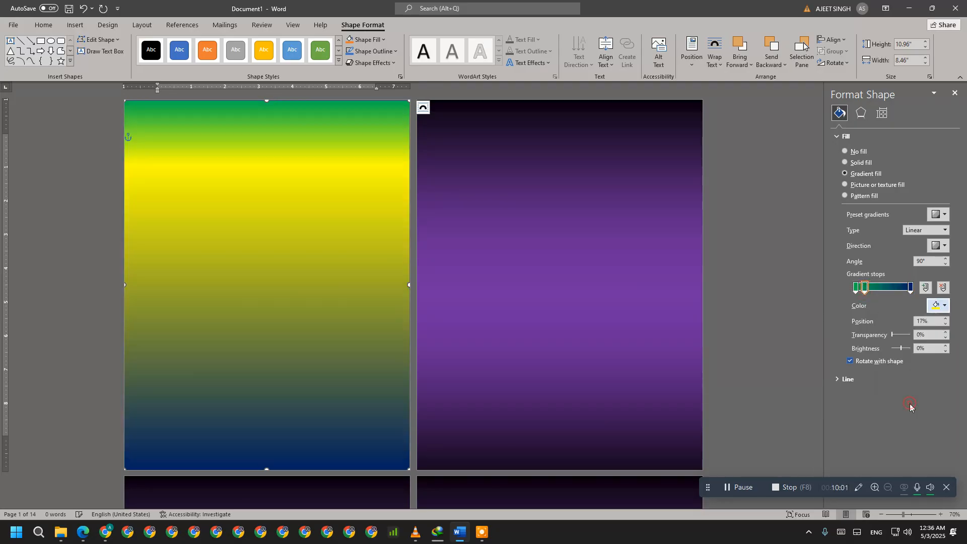
left_click(871, 289)
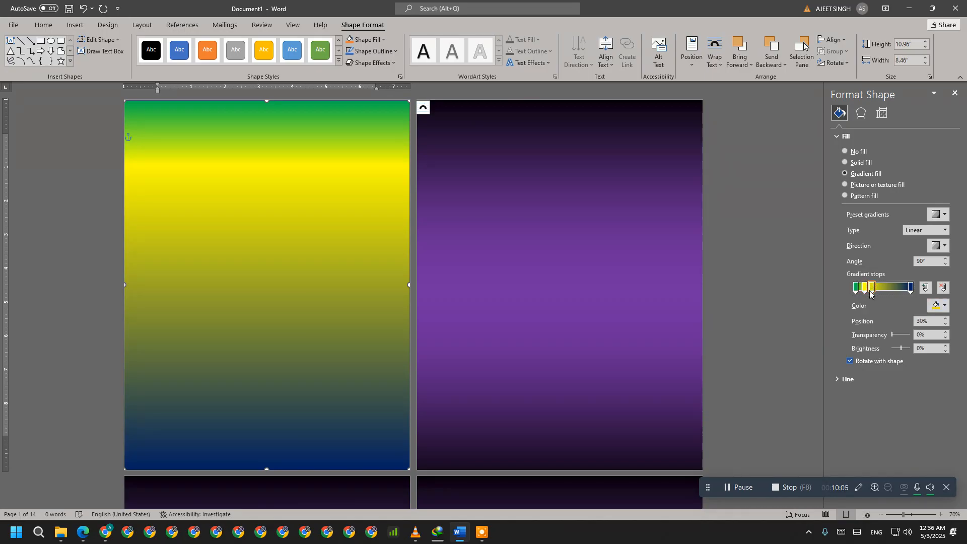
left_click_drag(871, 289, 876, 289)
left_click(937, 305)
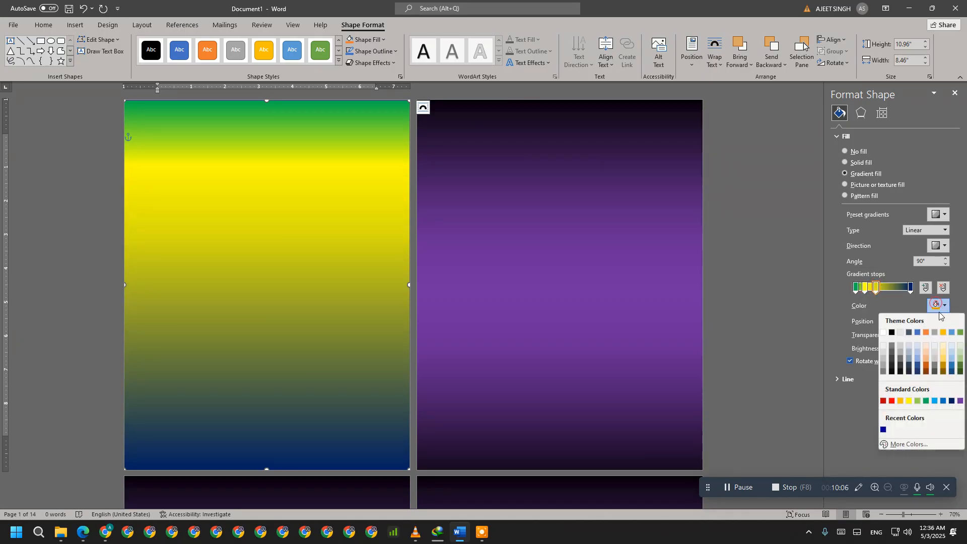
left_click(951, 400)
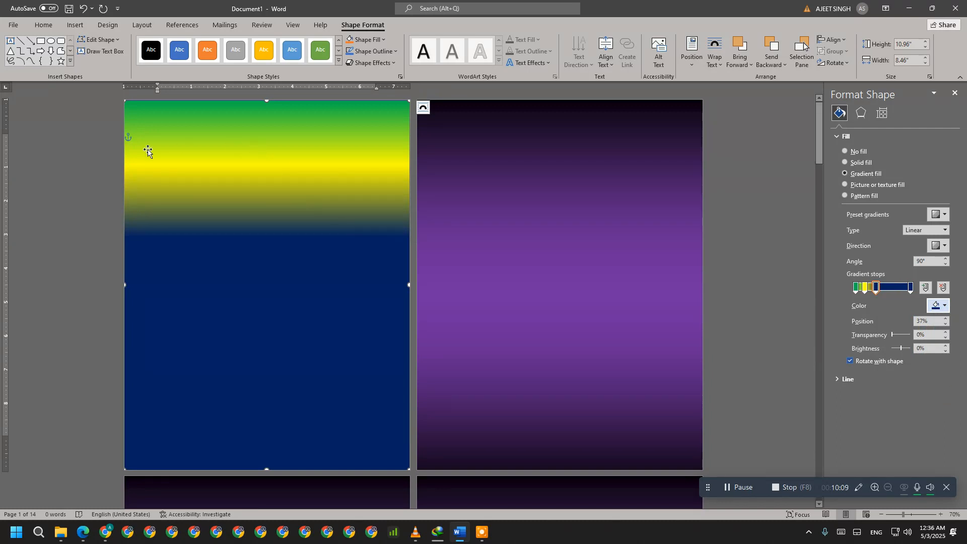
- Move the middle dark blue stop closer to the yellow one and the first green stop to 14%, and close the shape formatting settings
left_click_drag(875, 286, 864, 291)
left_click(857, 291)
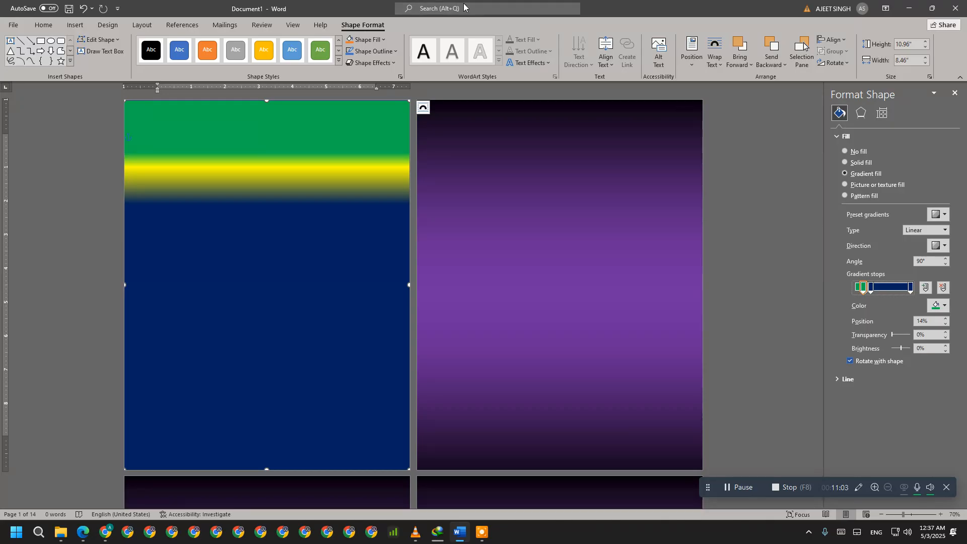
left_click(74, 25)
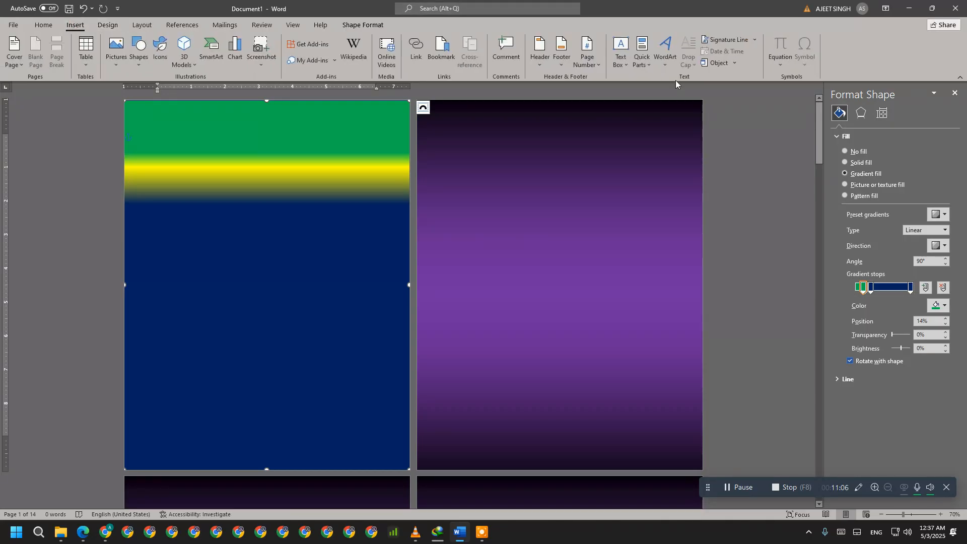
left_click(955, 93)
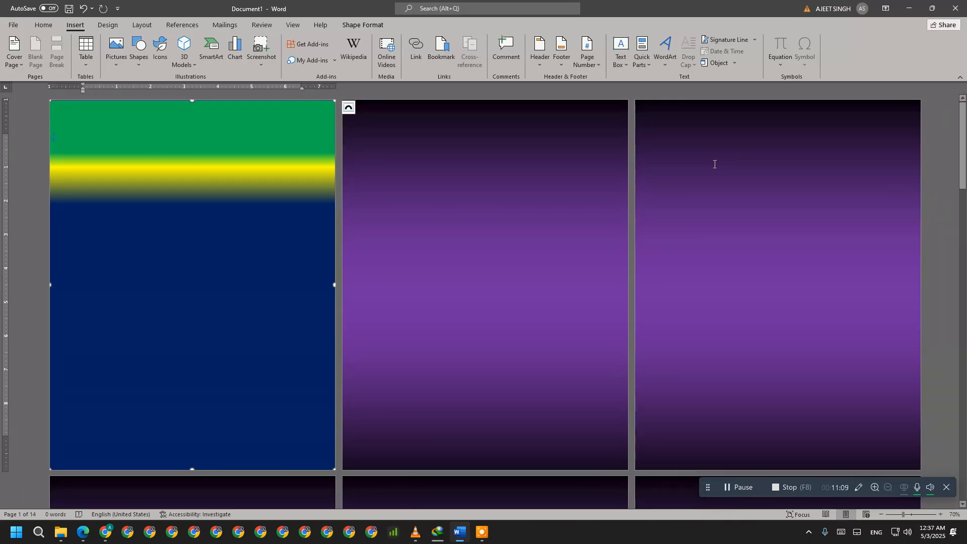
left_click(537, 53)
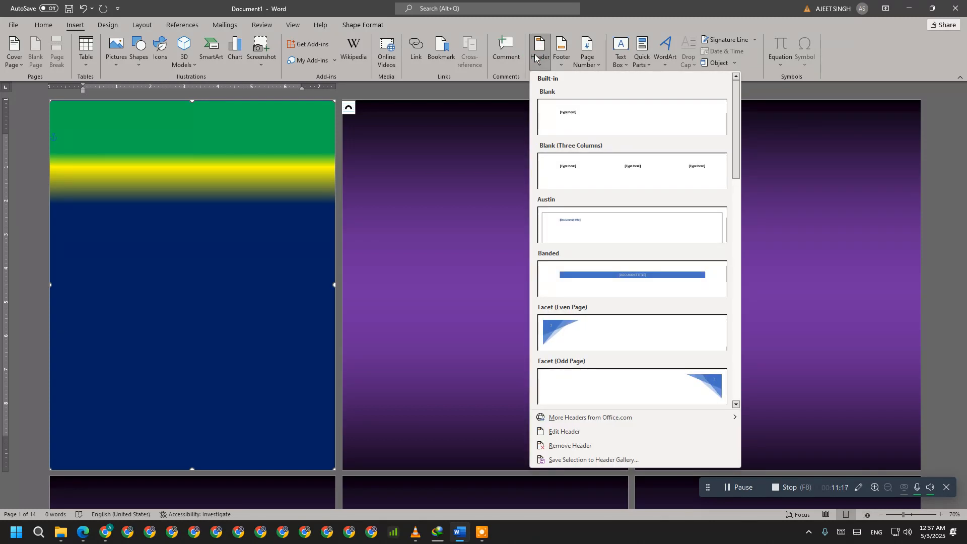
left_click(202, 427)
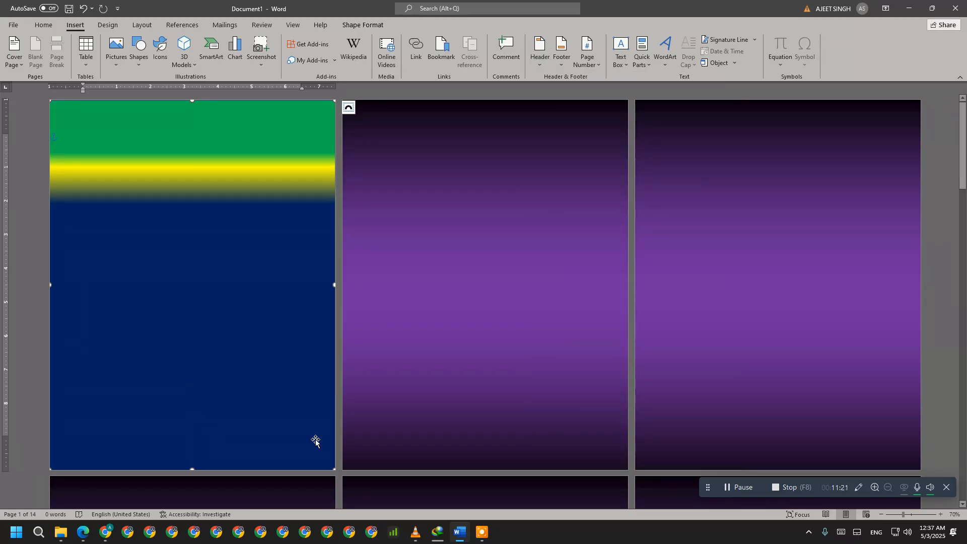
scroll(695, 425, "down", 3)
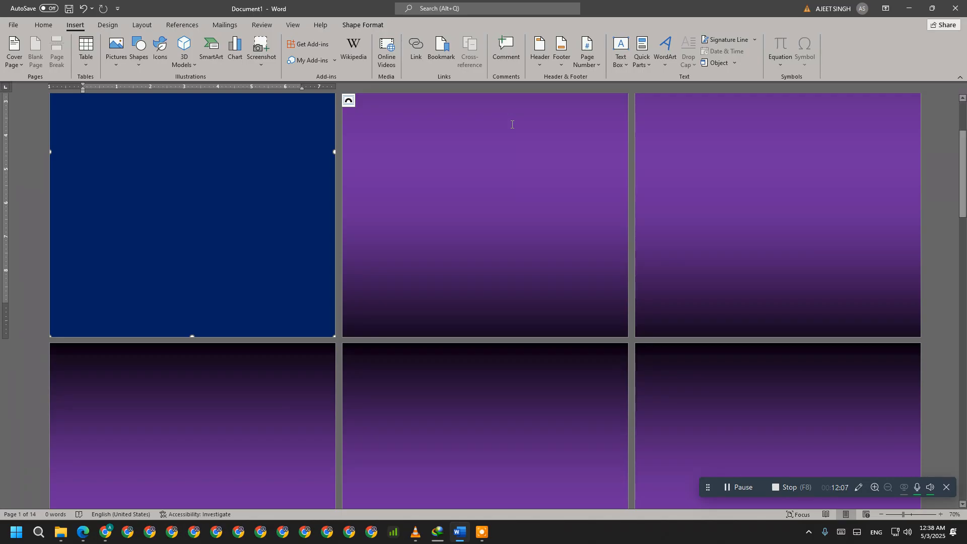
scroll(799, 195, "up", 3)
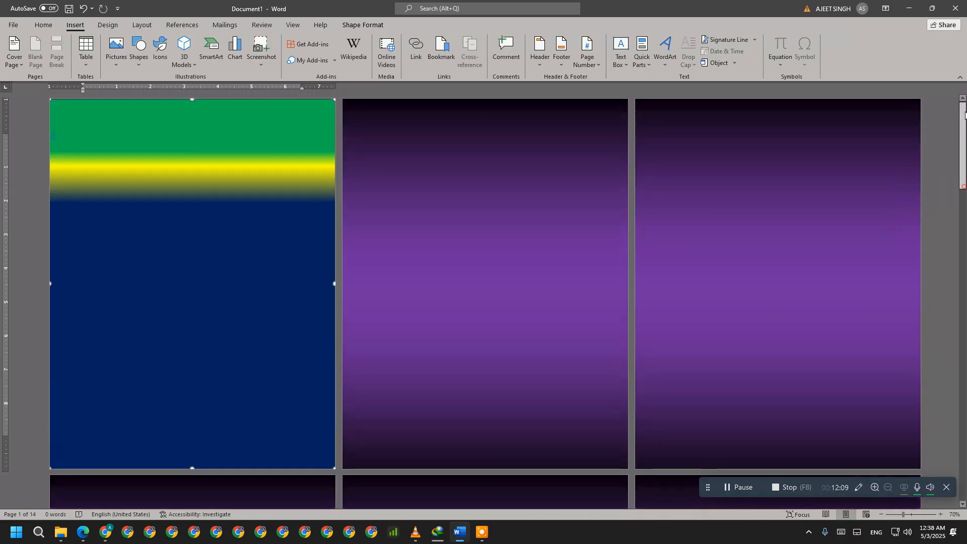
left_click(44, 24)
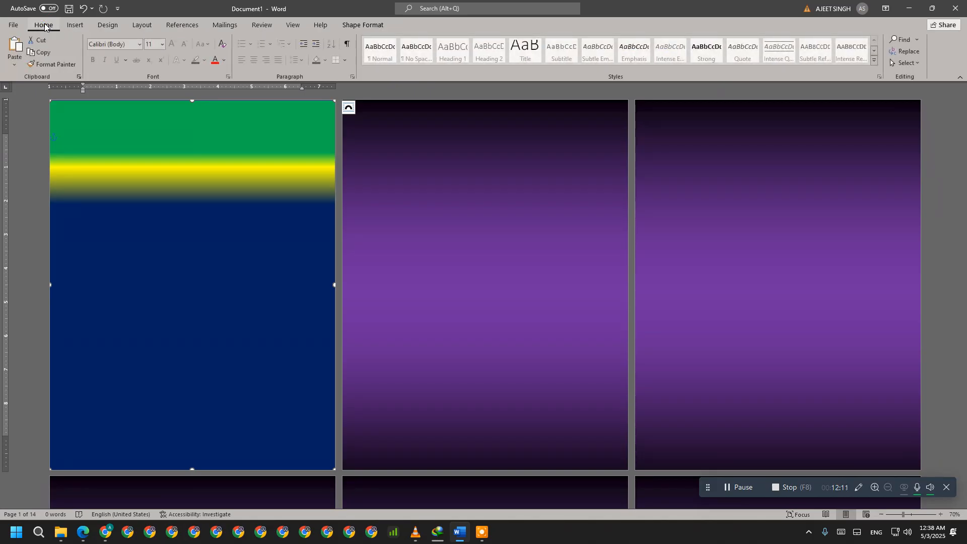